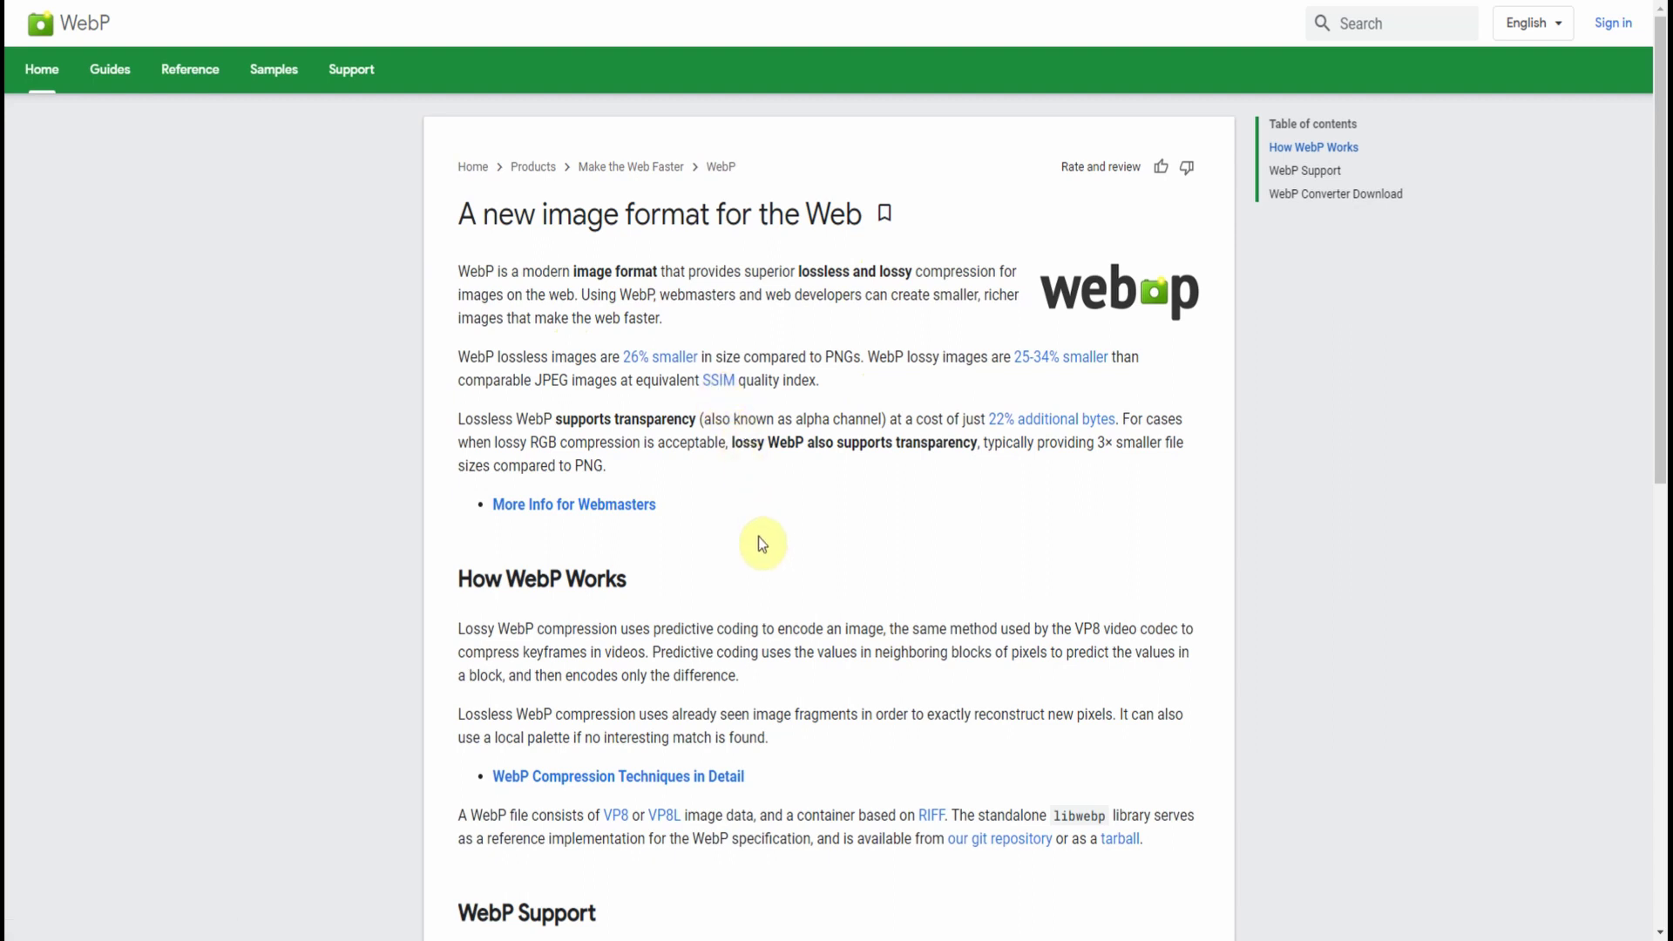
Scroll down through Google's WebP overview page and back up to the top
scroll(758, 535, "down", 3)
scroll(759, 535, "down", 3)
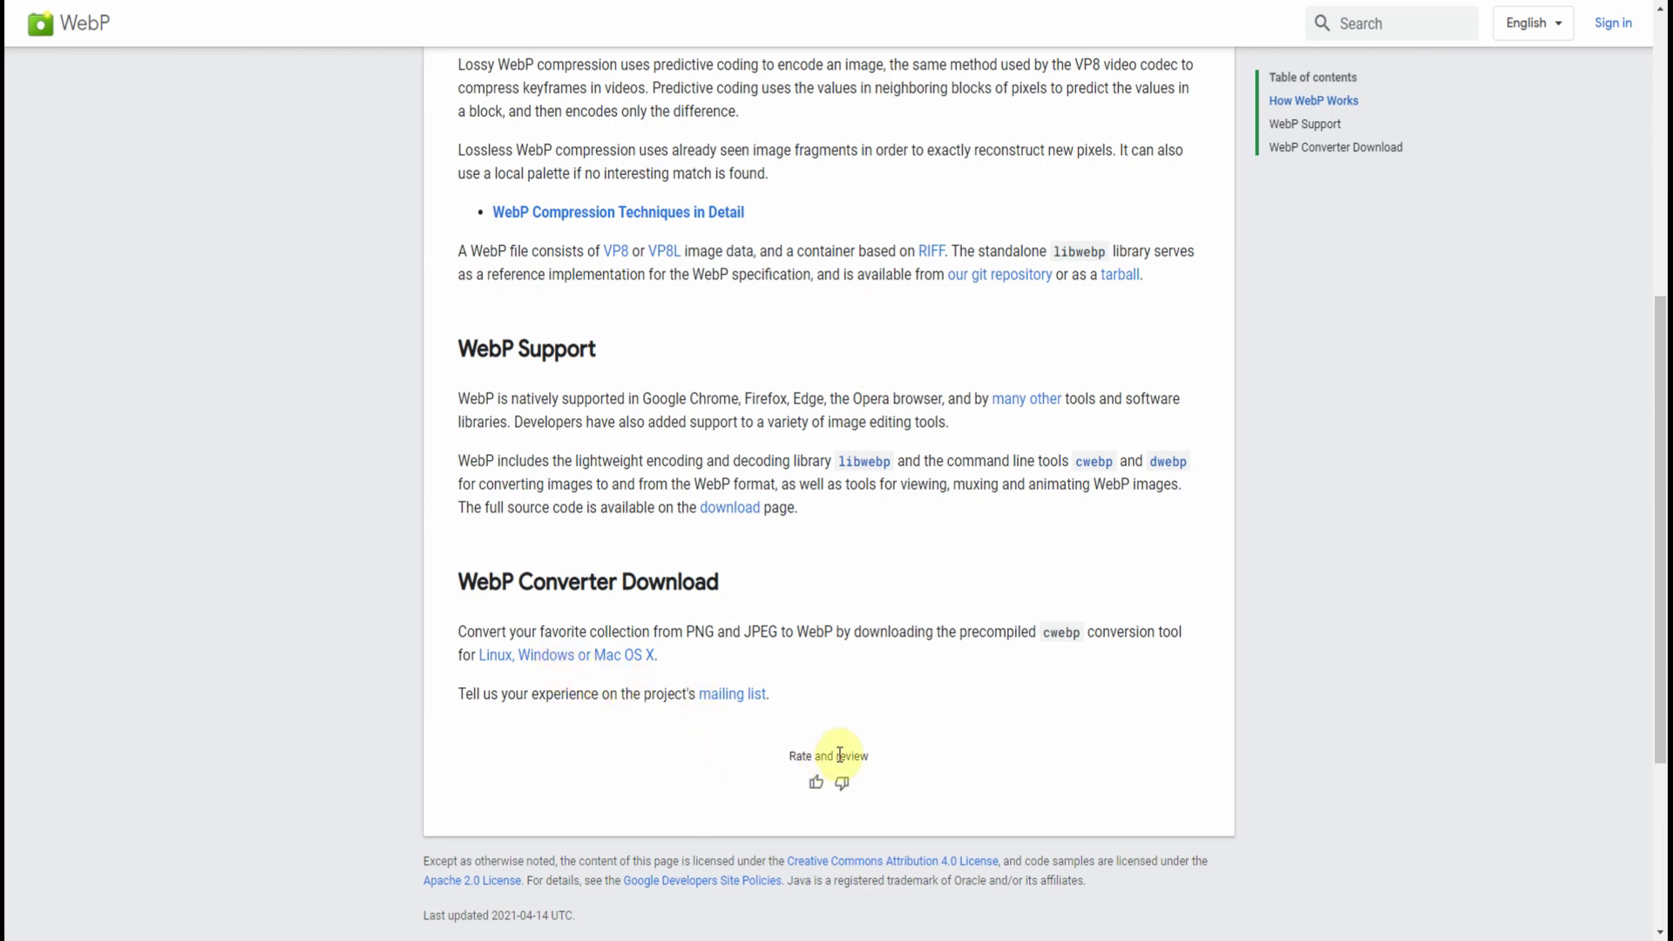
scroll(839, 755, "up", 7)
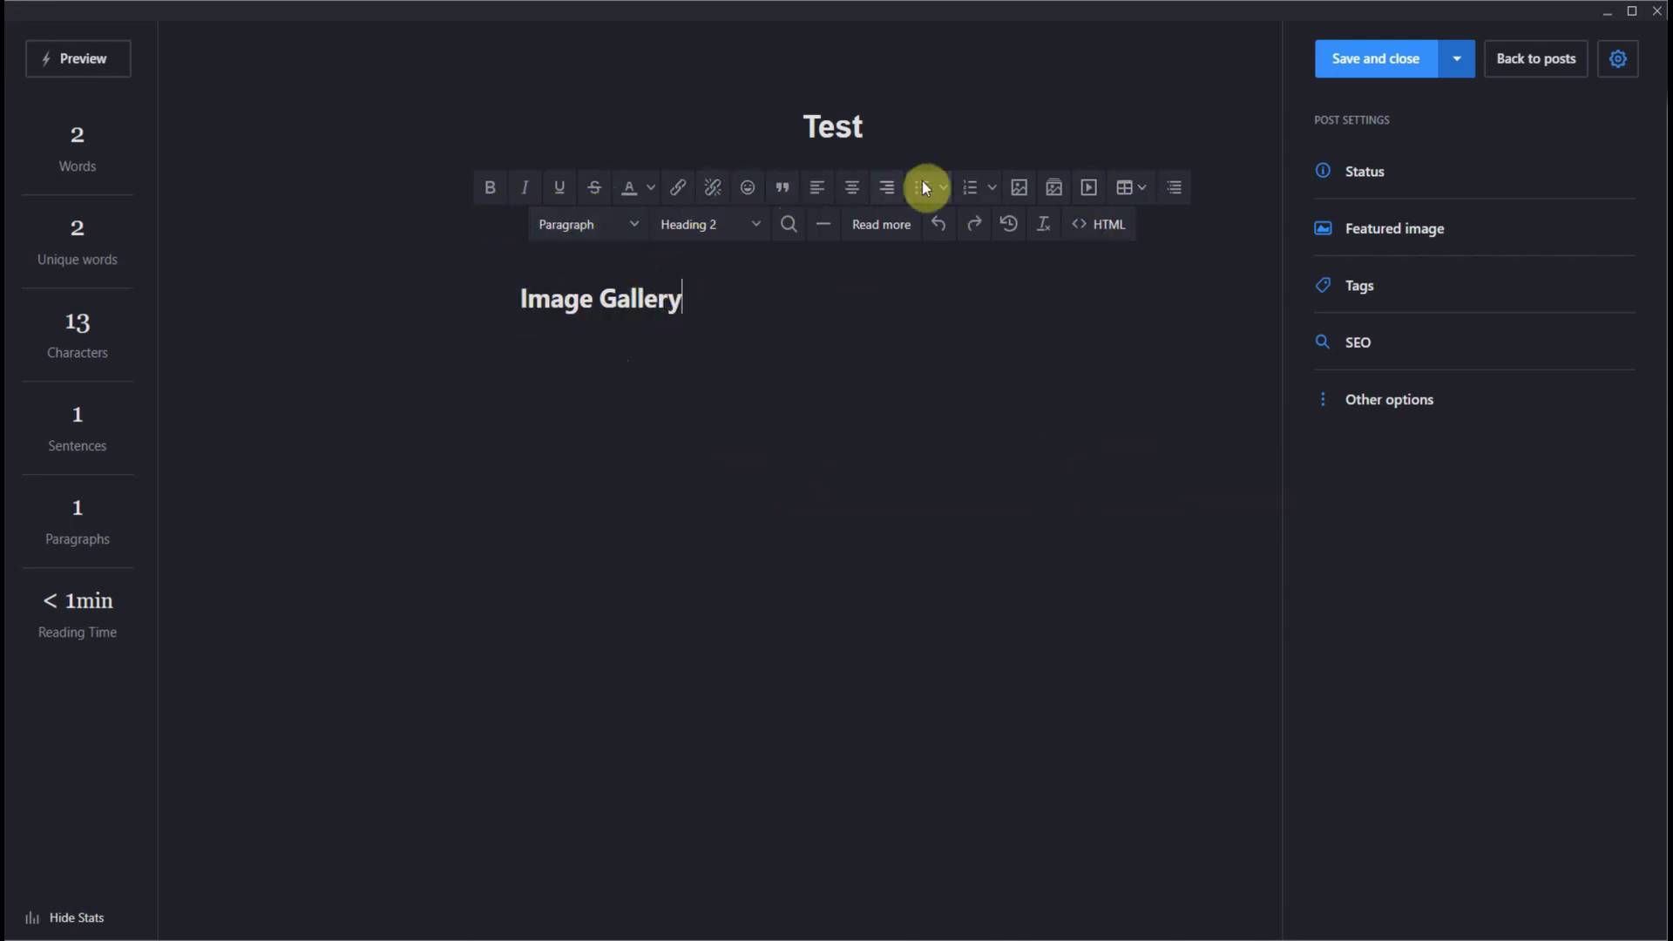
Insert an empty gallery block below the 'Image Gallery' heading
left_click(1051, 187)
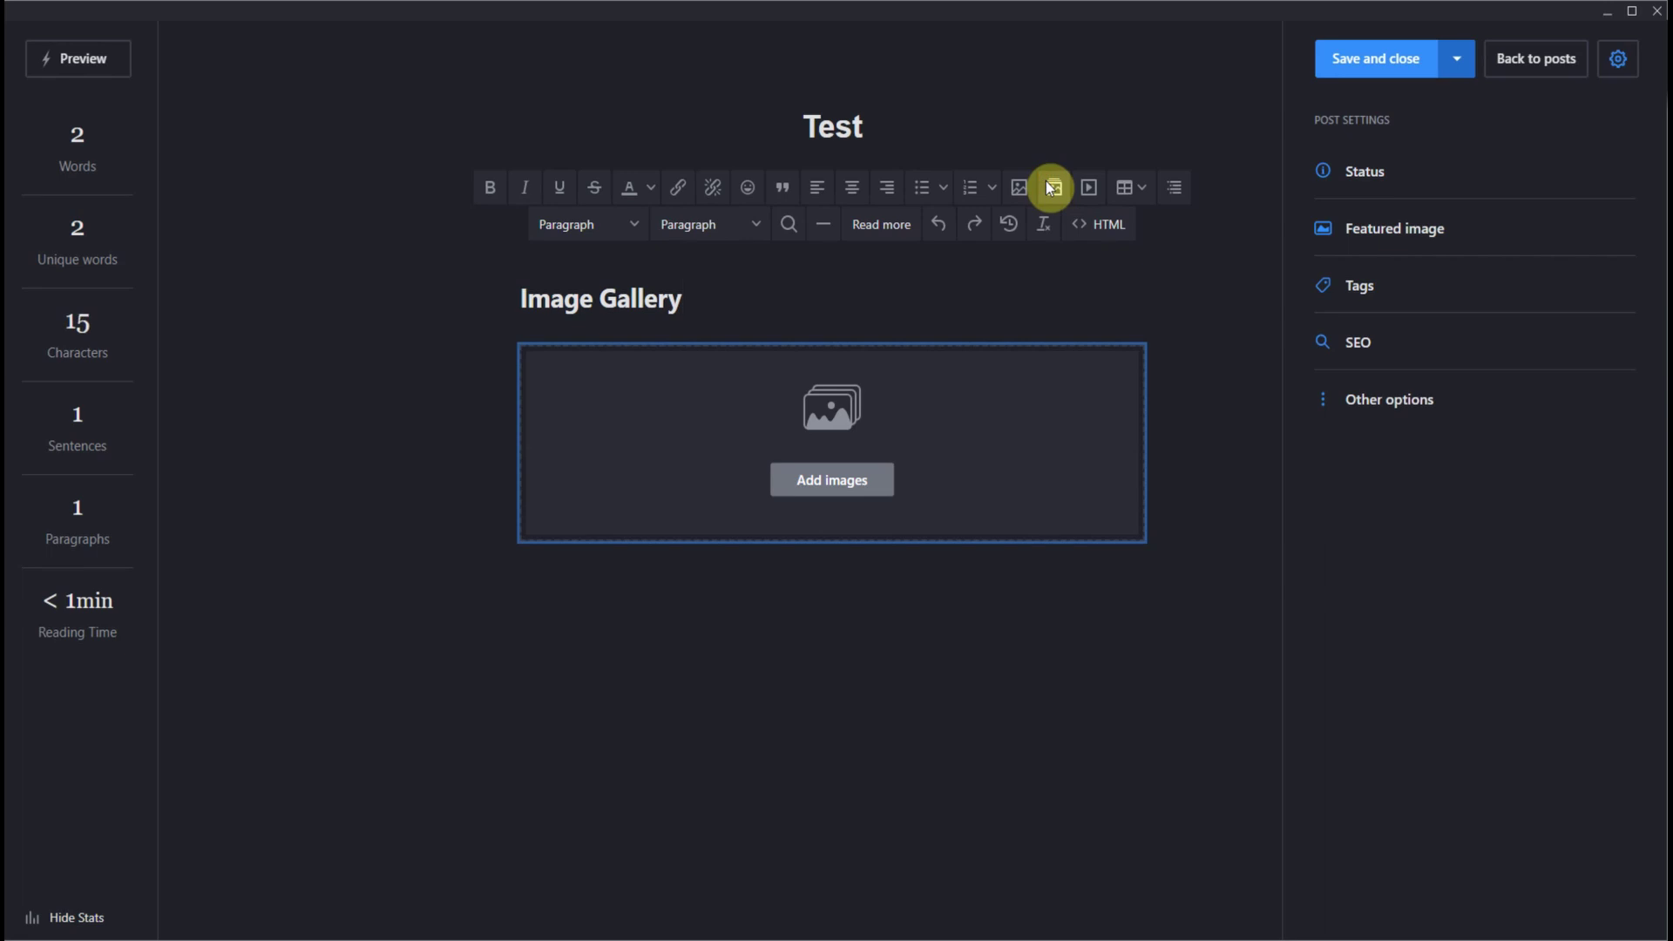
Upload the six photos from byodo800 through treeLights800 into the gallery
left_click(808, 485)
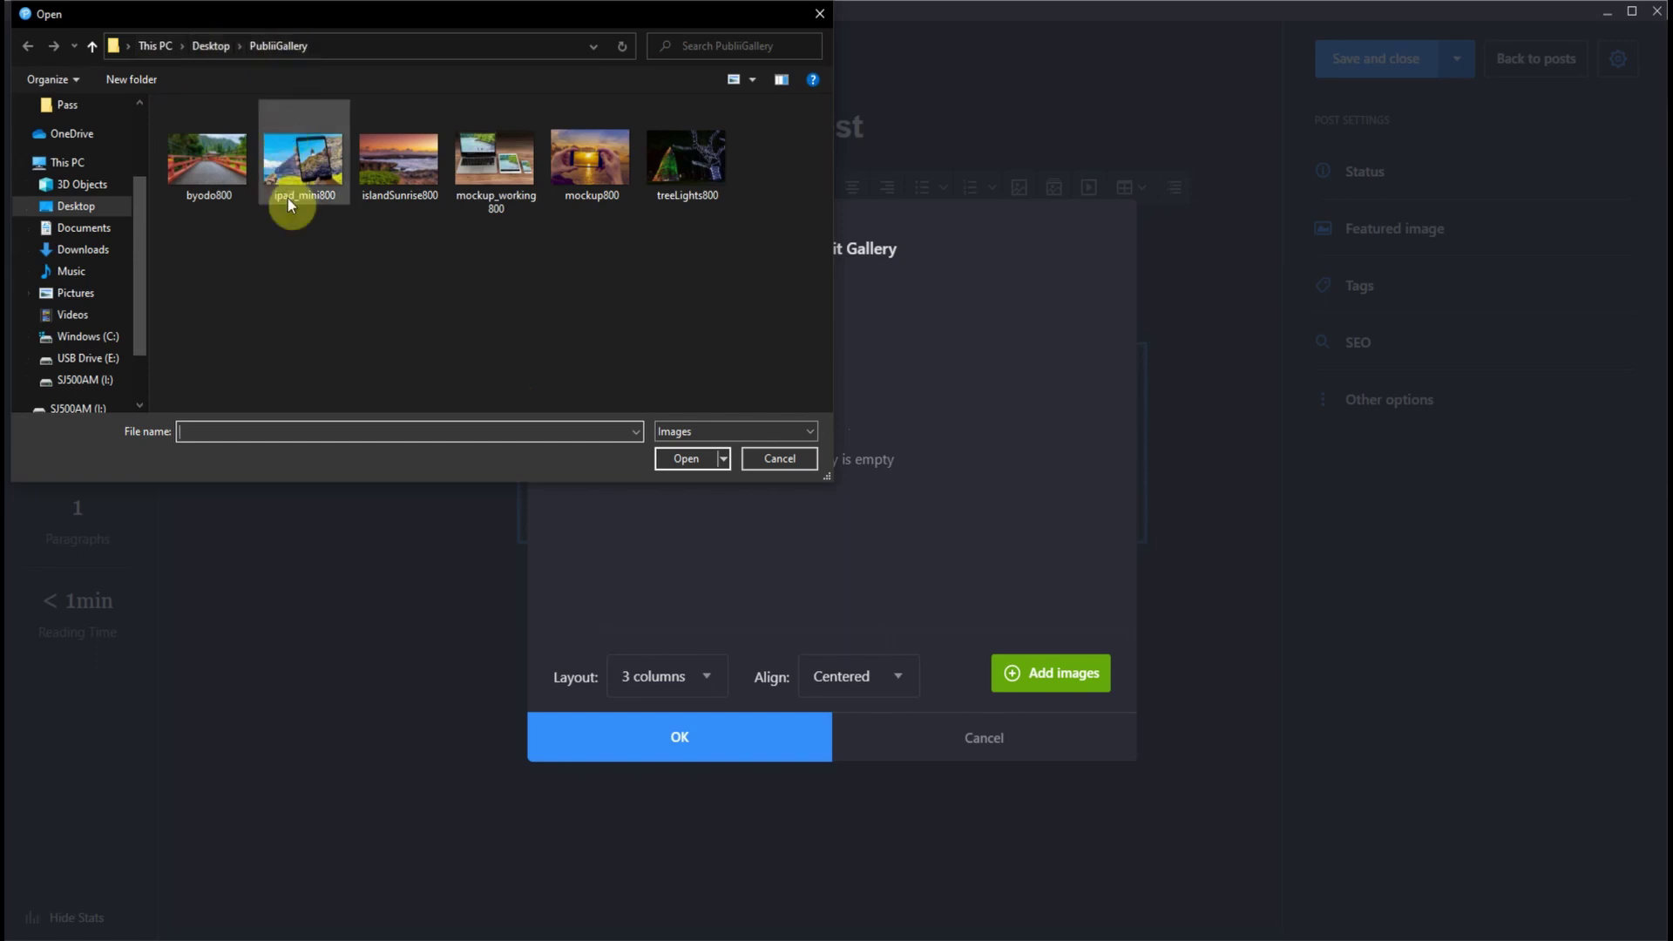
left_click(217, 184)
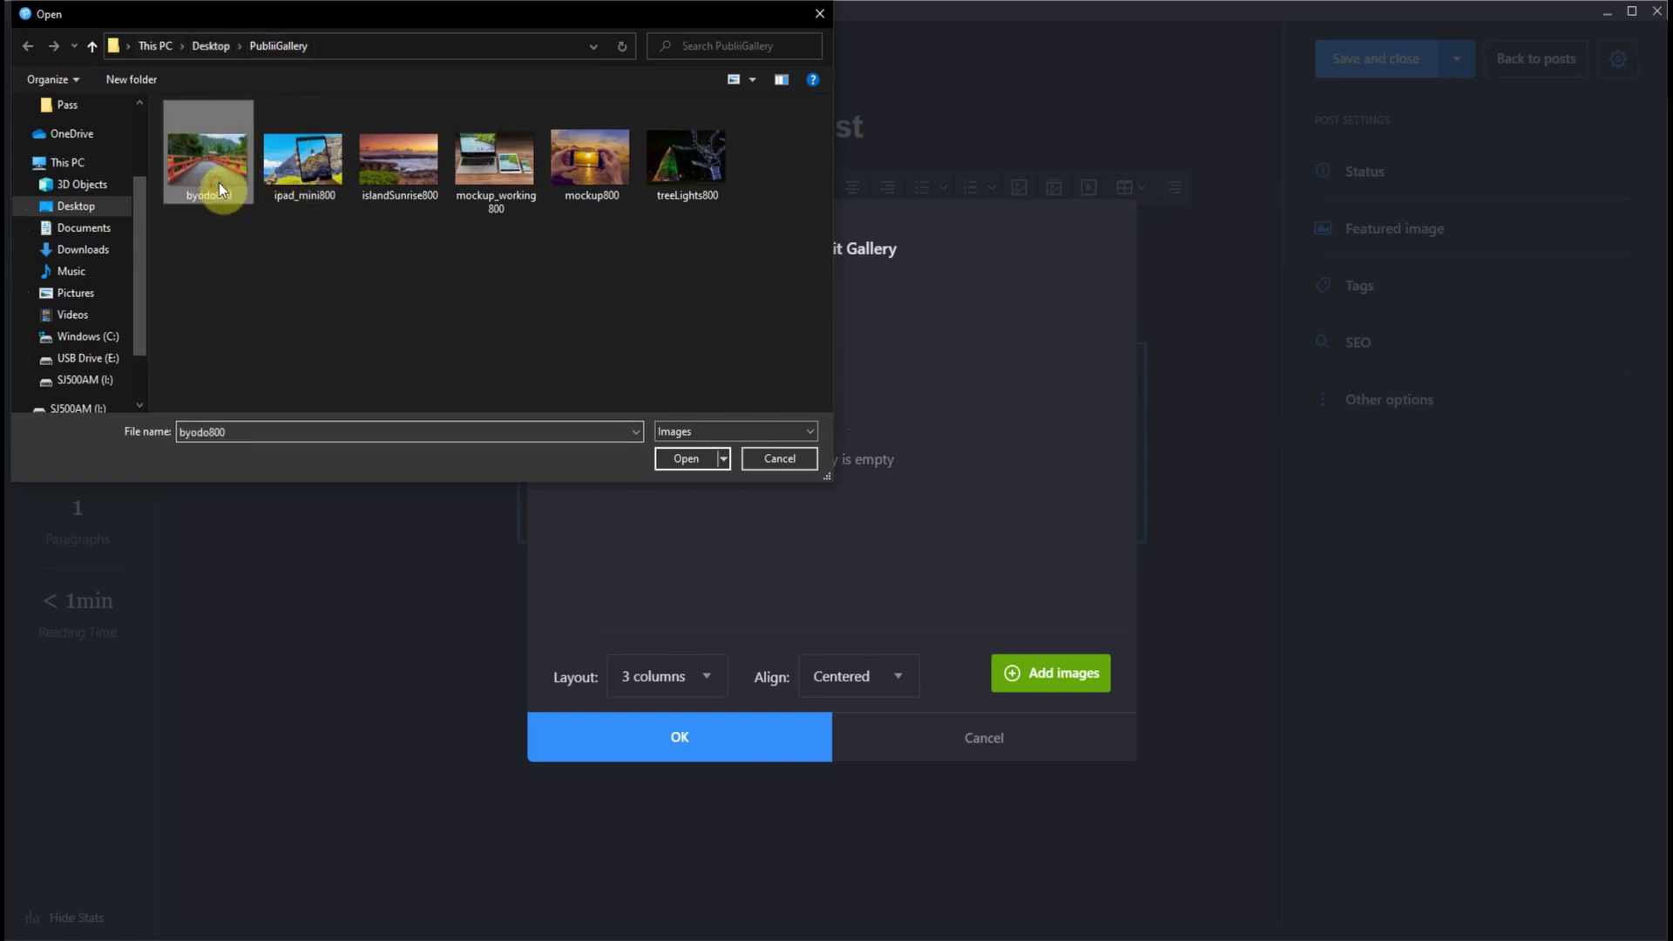
left_click(709, 197, "shift")
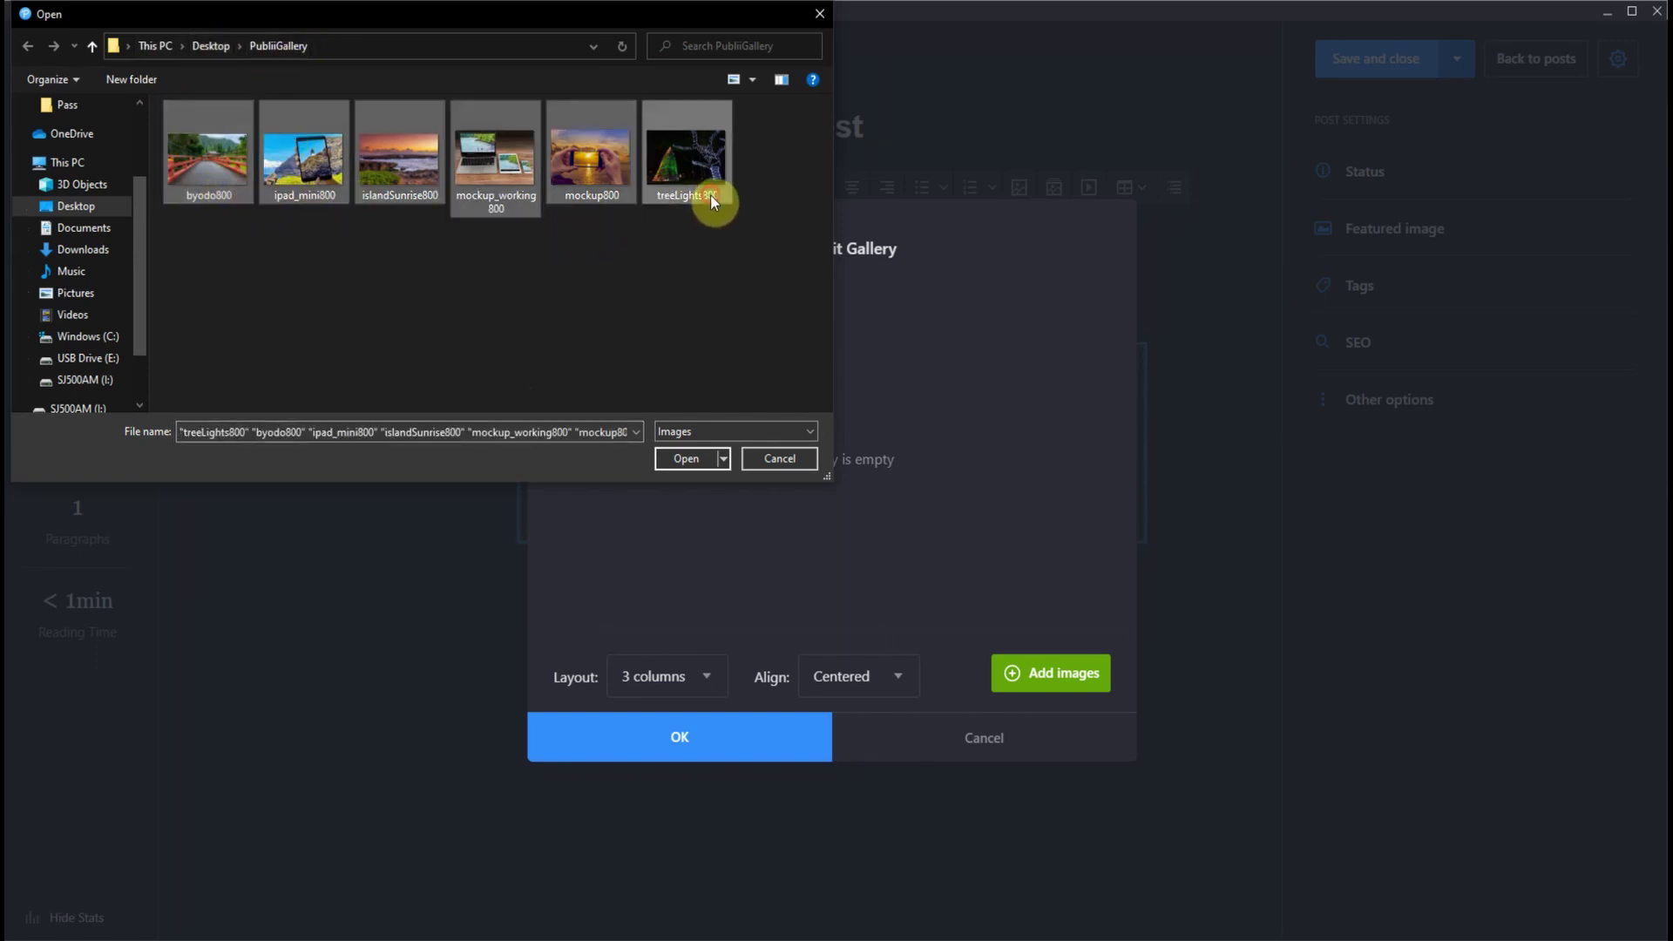
left_click(700, 458)
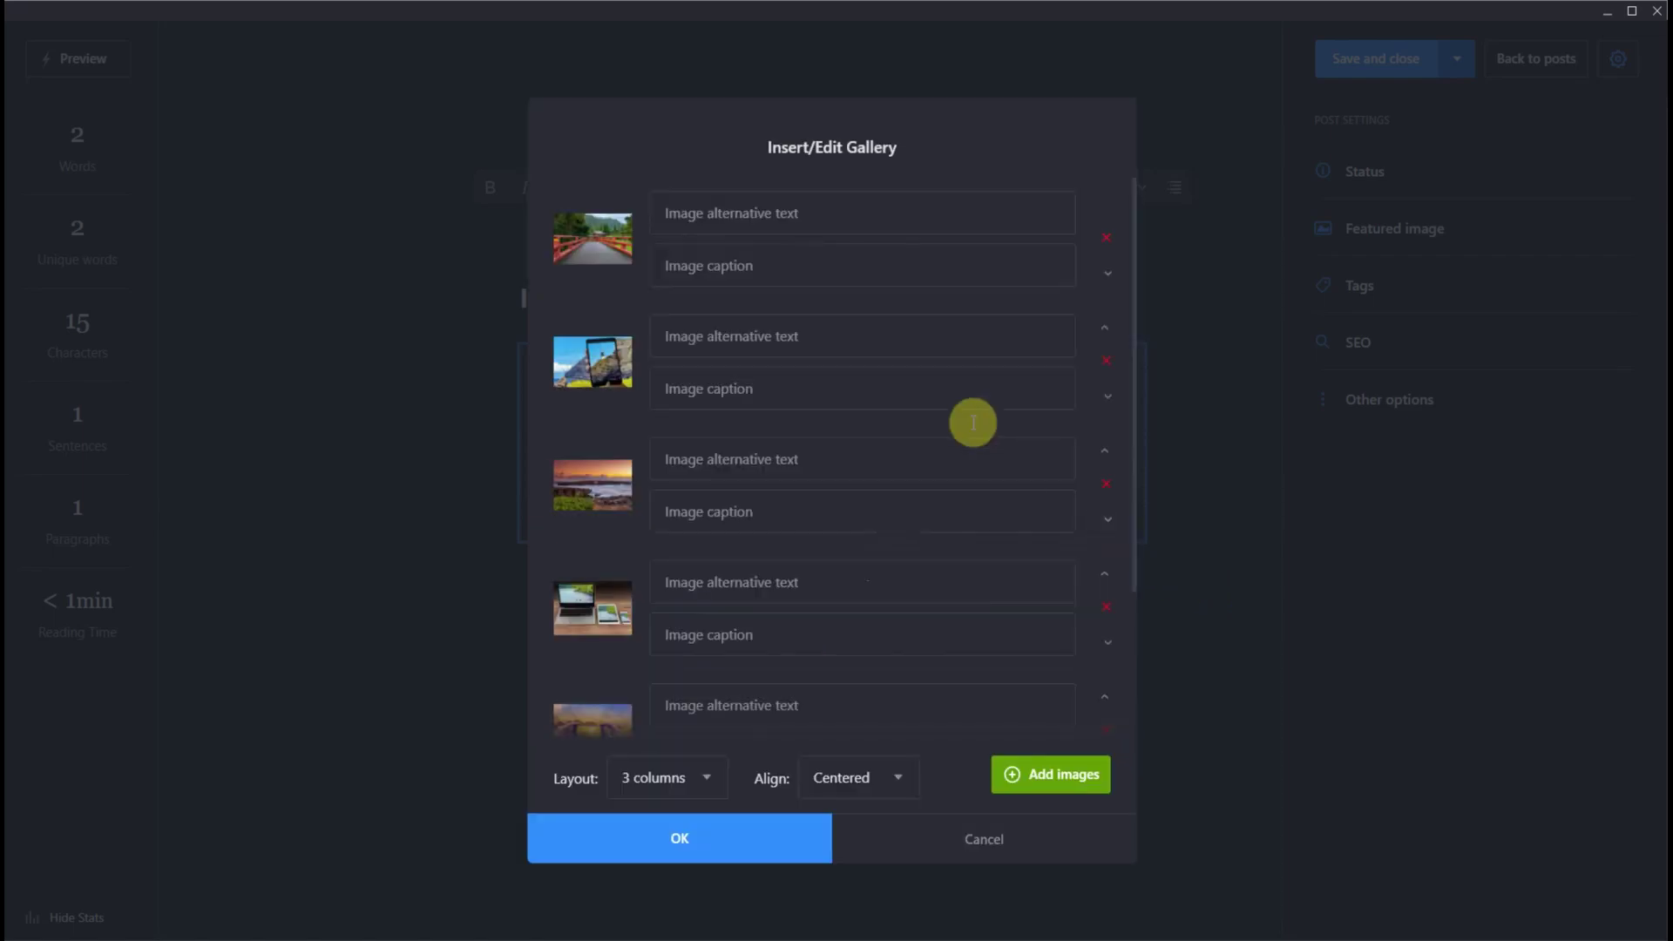
Give the first two gallery images the alt texts 'Temple' and 'Lighthouse'
left_click(828, 212)
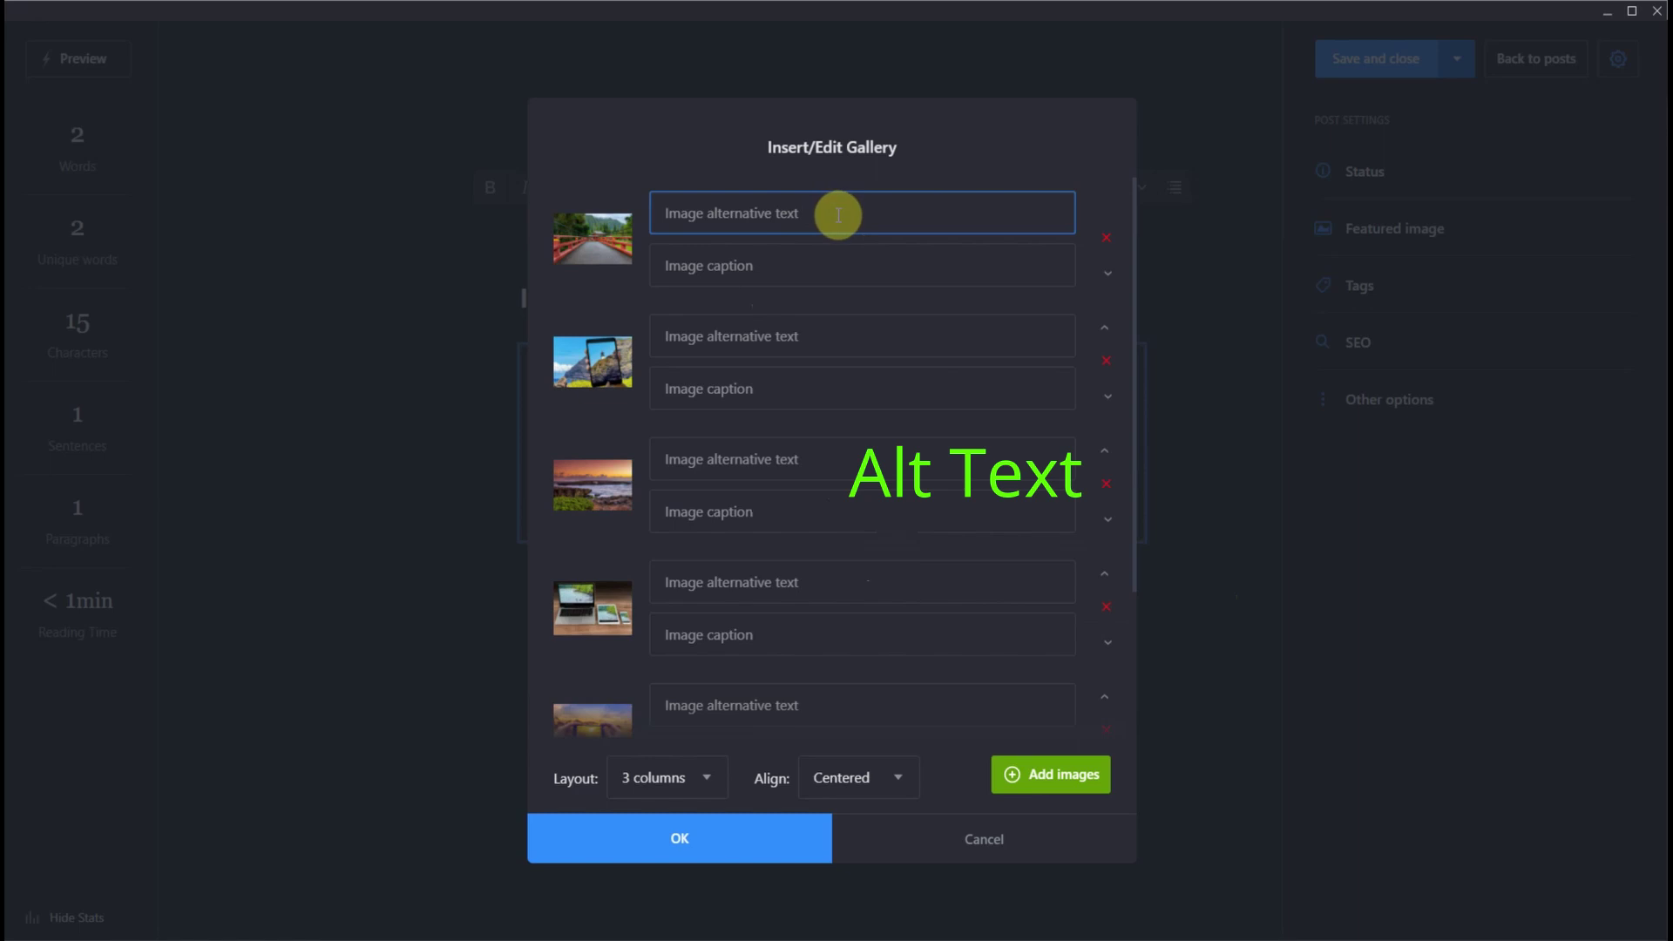
type("Temple")
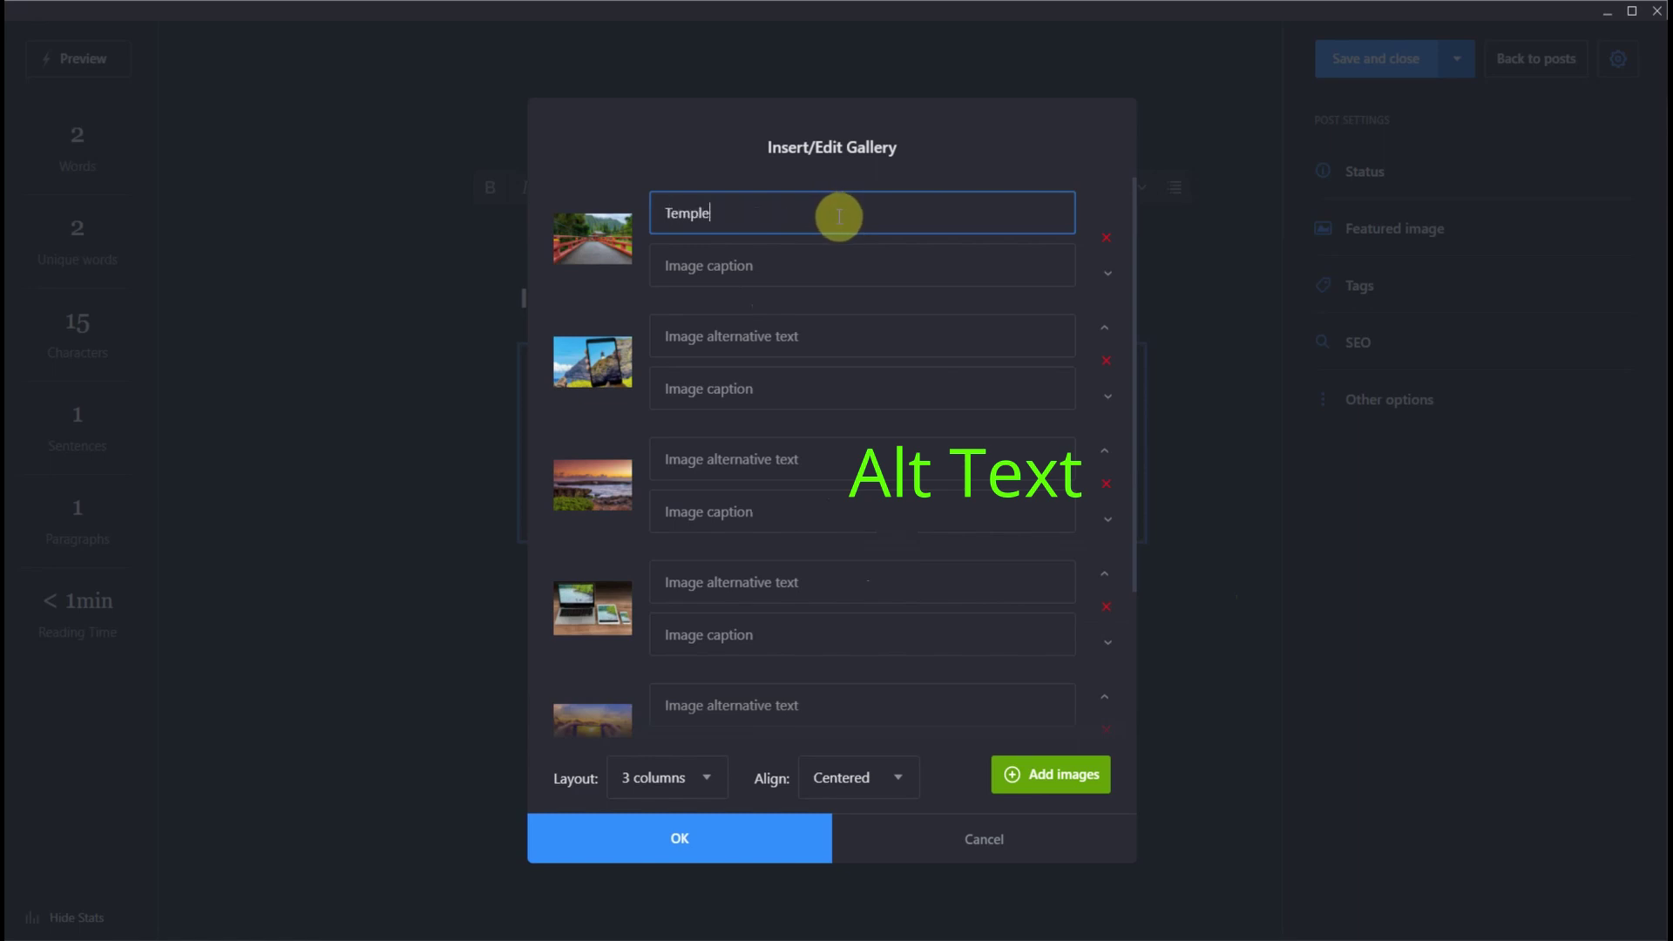
left_click(750, 337)
type("M")
key("BackSpace")
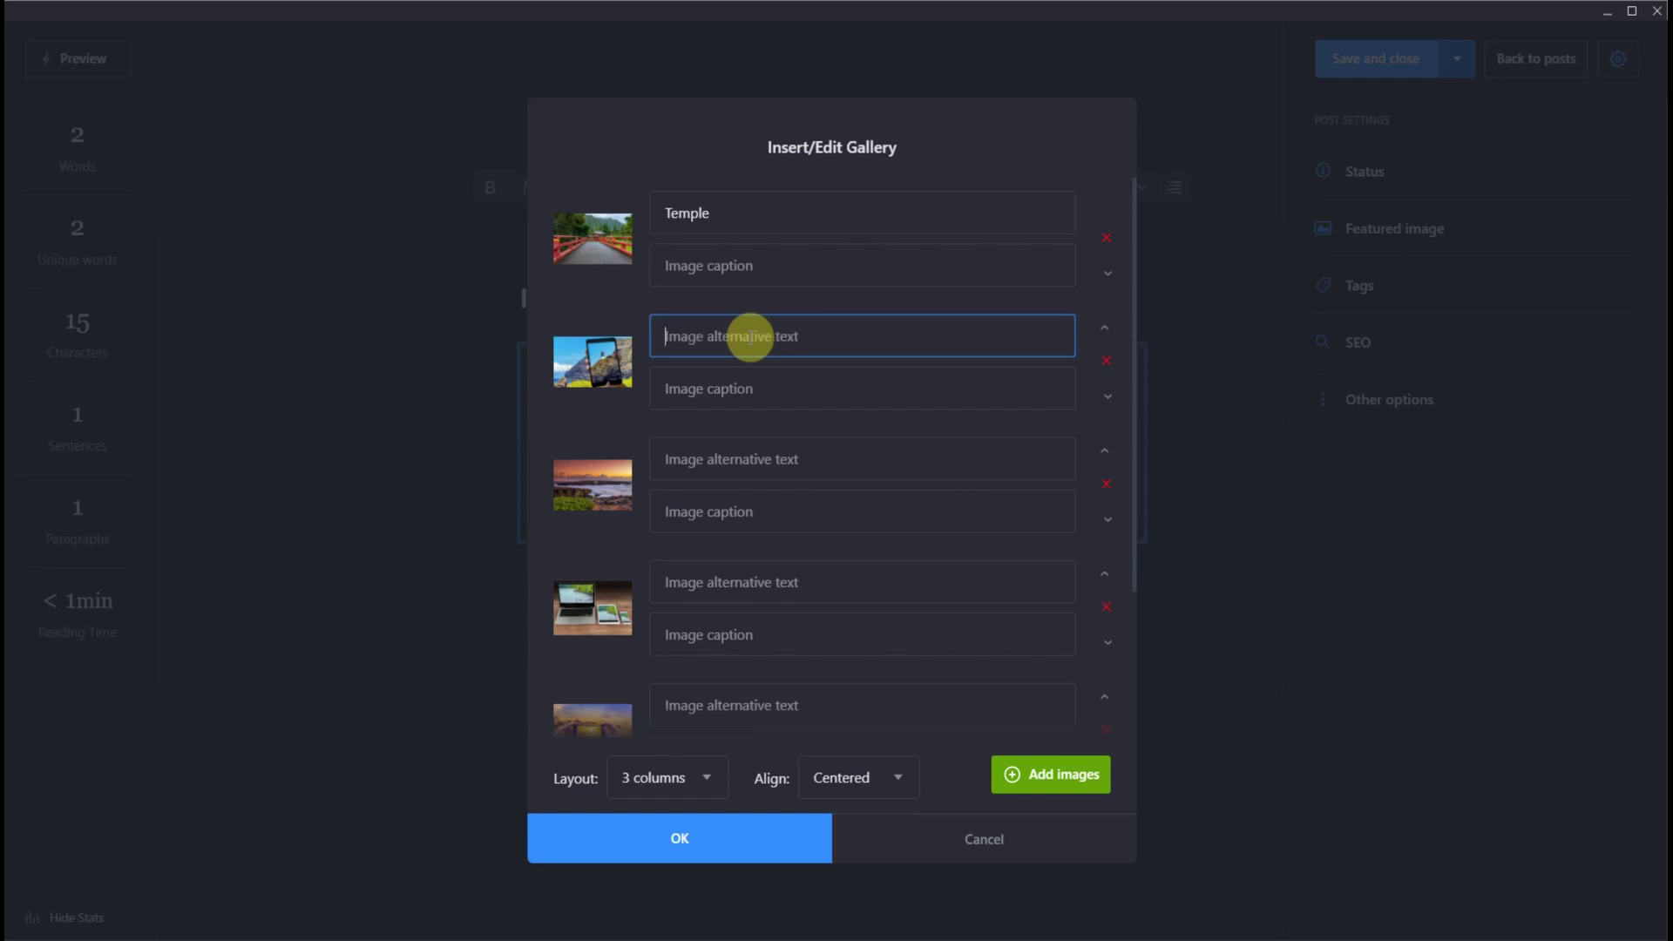
type("Lighthouse")
Set the next three images' alt texts to 'North Shore', 'Responsive' and 'East Side'
left_click(867, 478)
type("North")
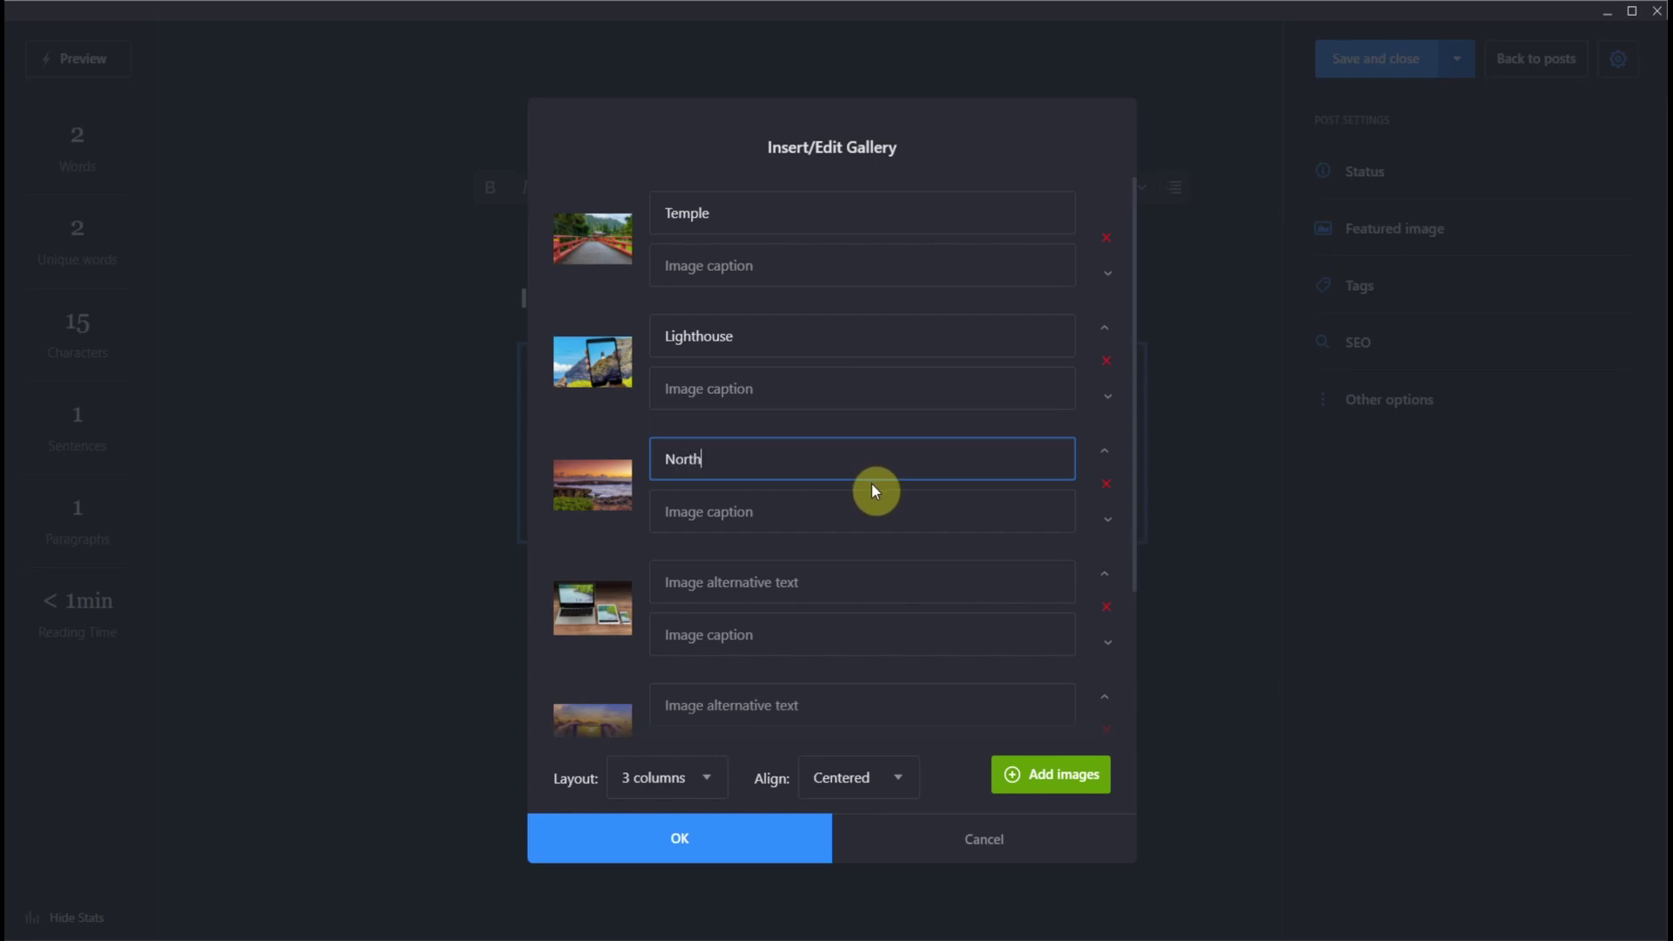
type(" Shore")
left_click(801, 593)
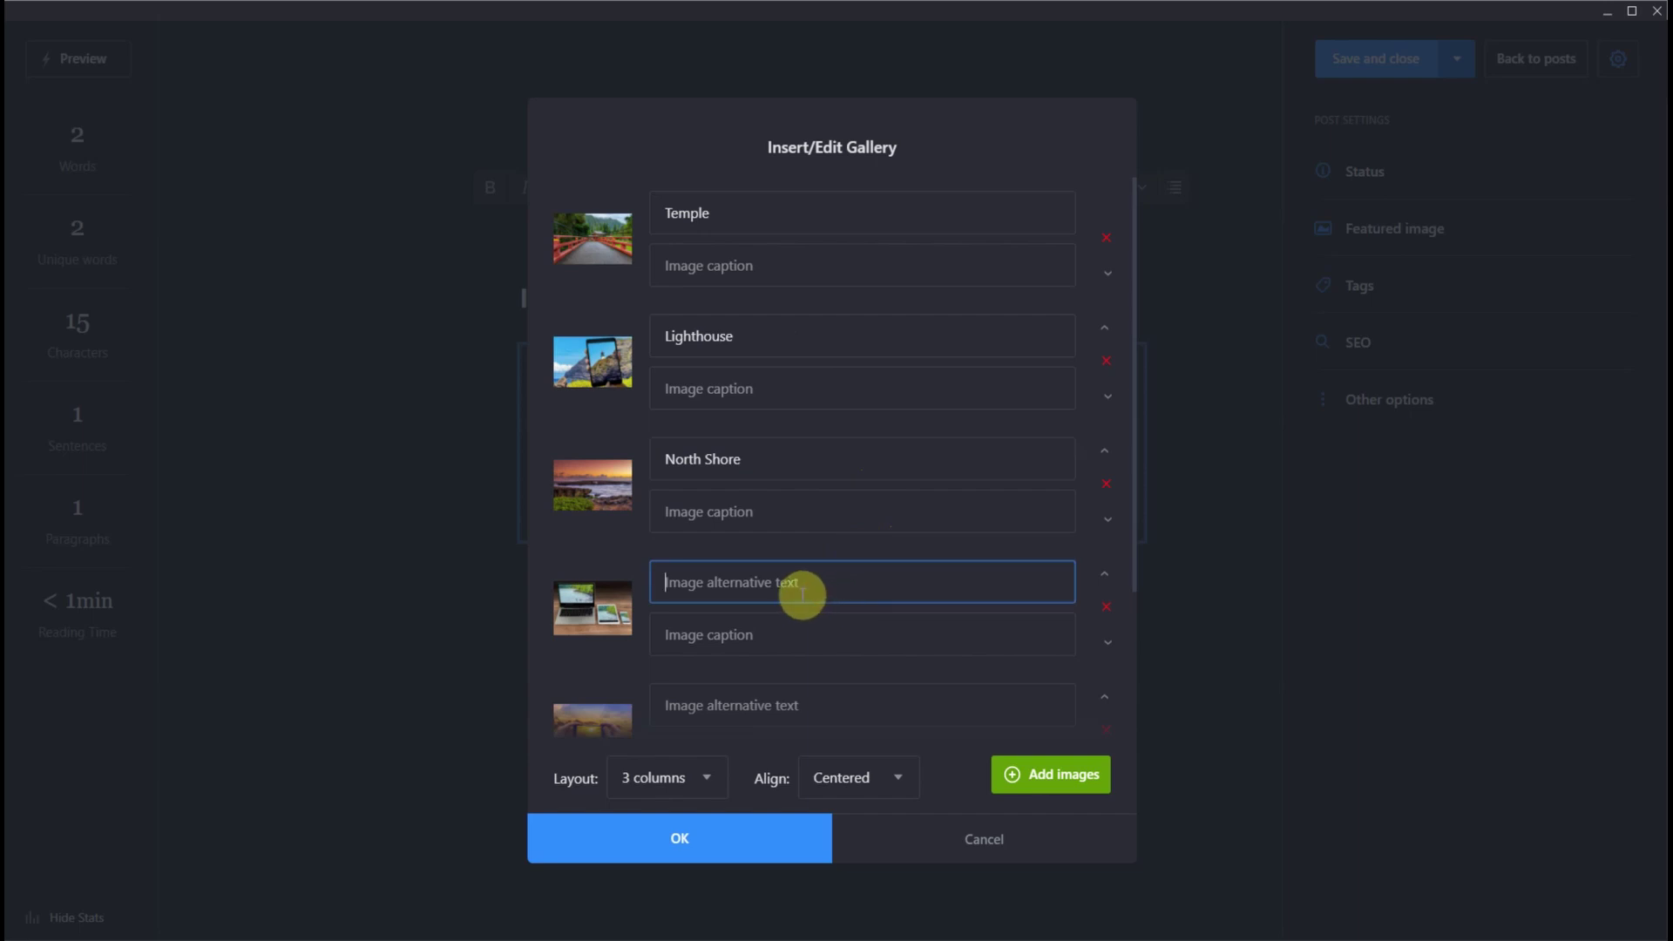
type("Responsive")
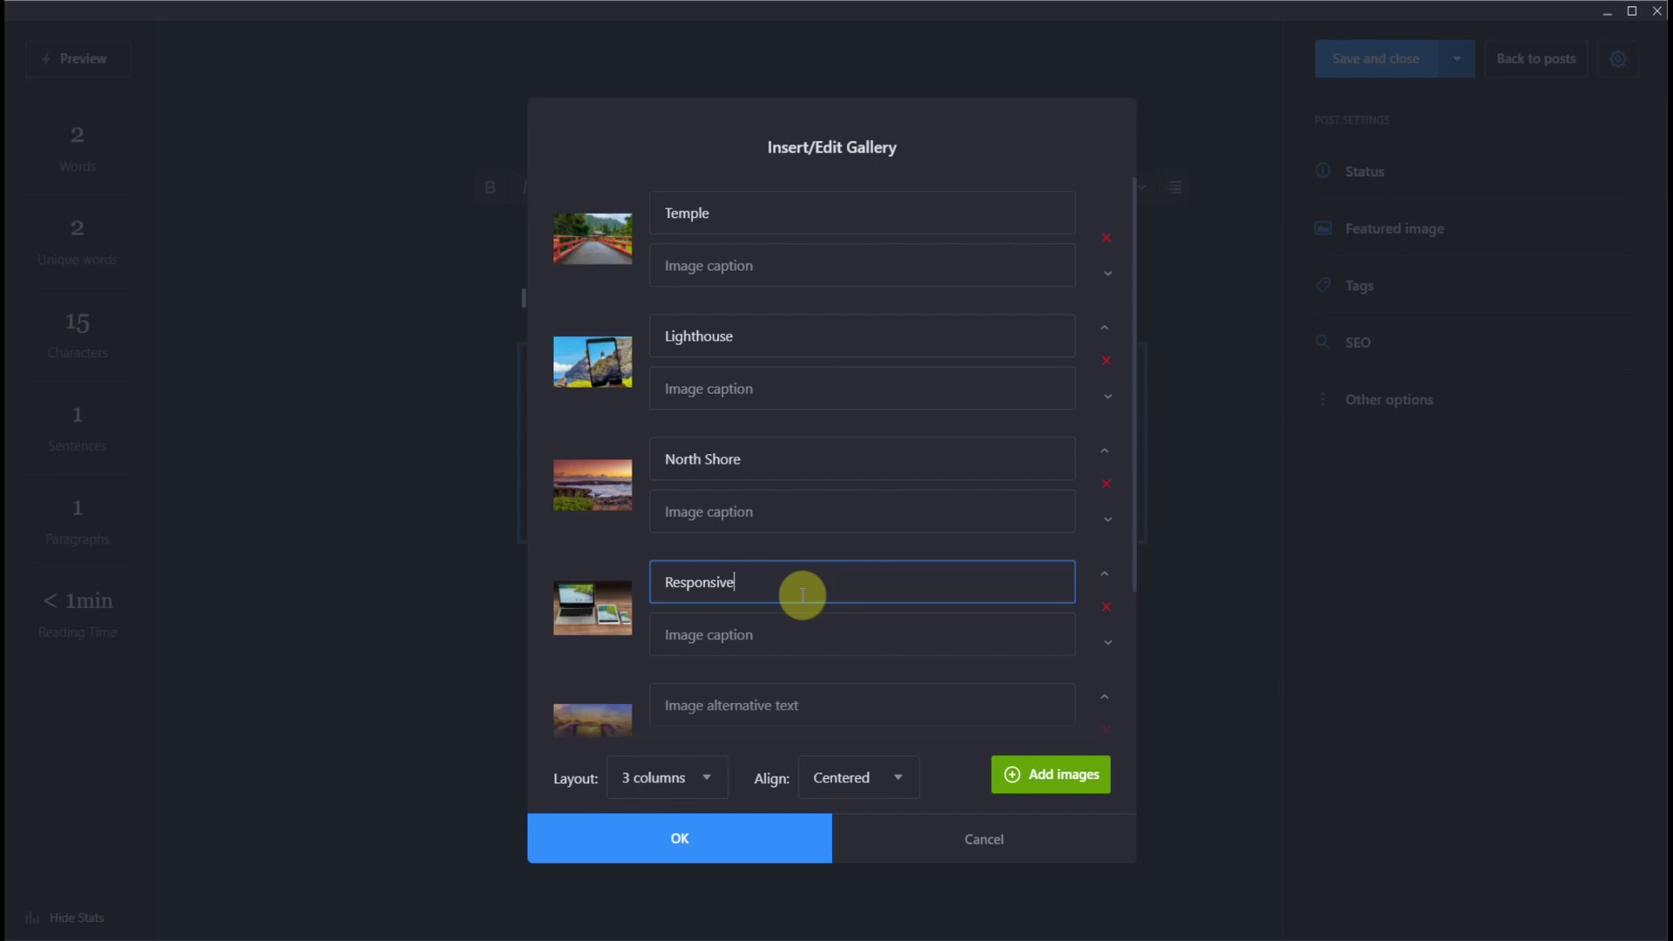
left_click(747, 703)
scroll(1032, 635, "down", 1)
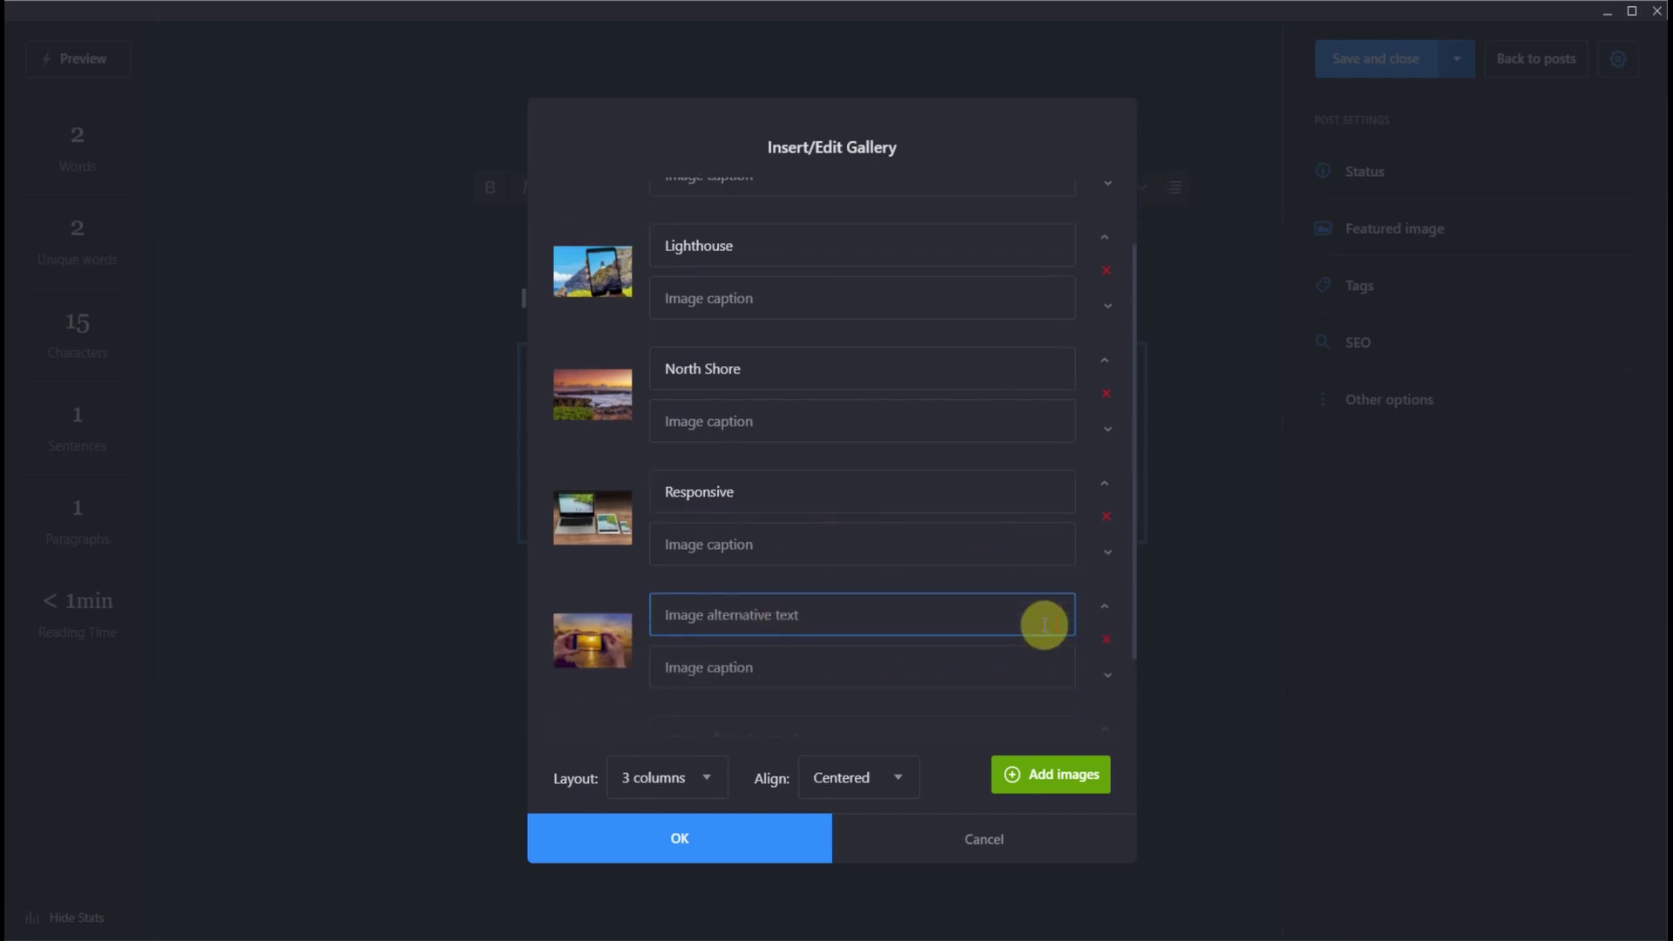
type("East Side")
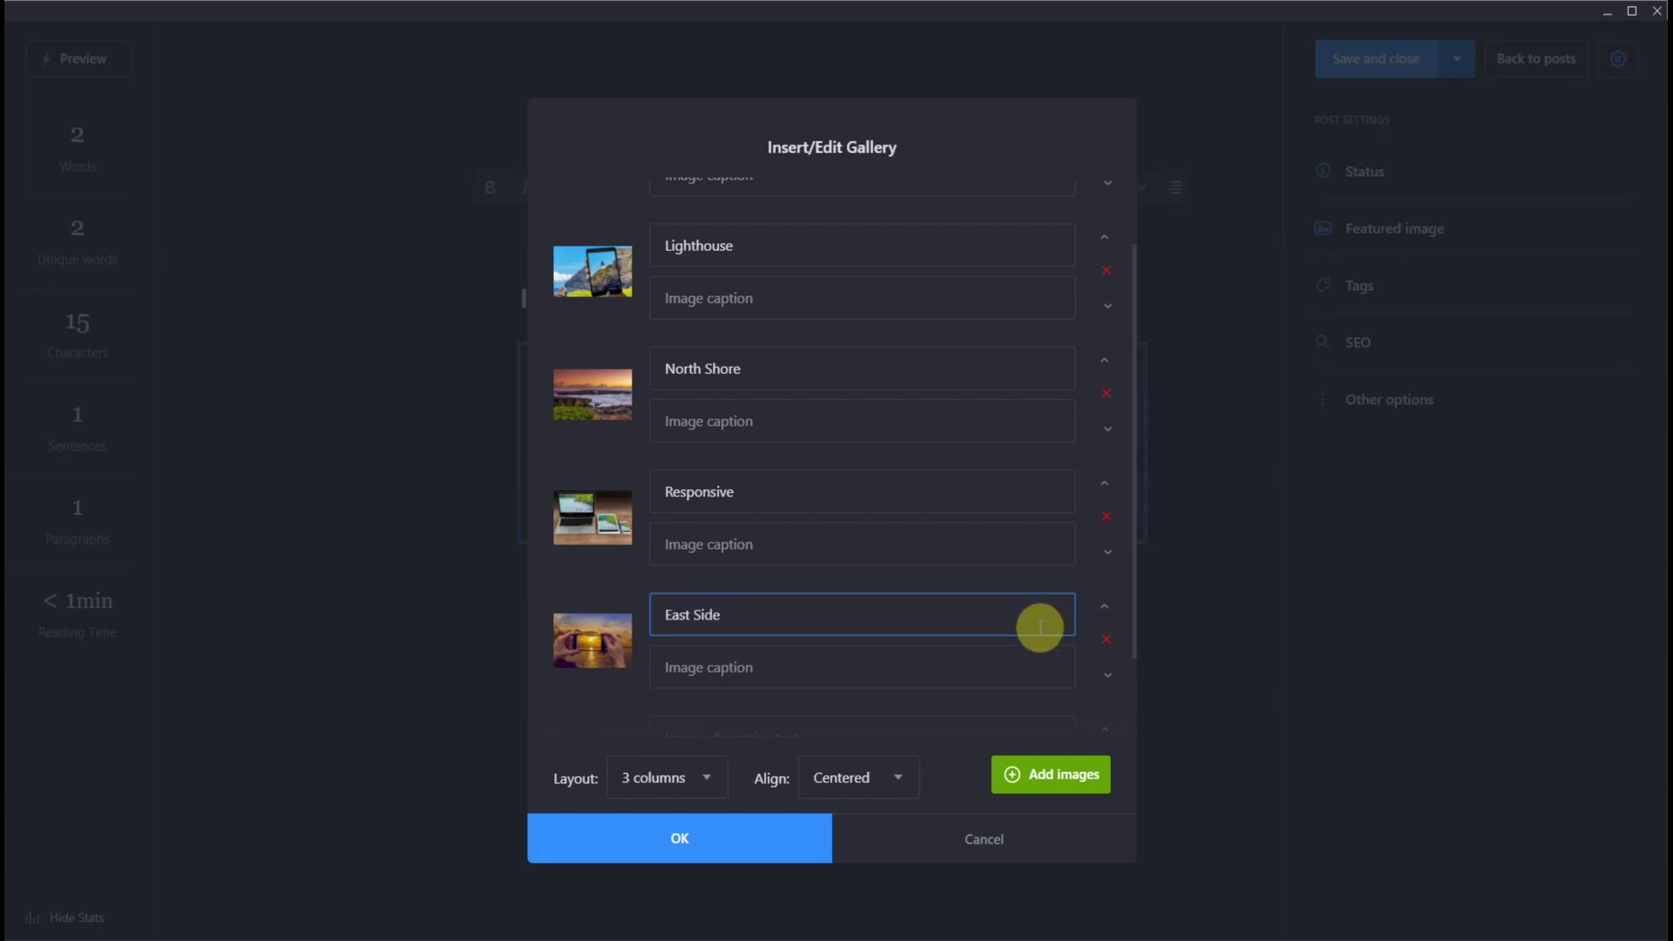
Insert the gallery with 3 columns and Centered alignment, then preview the post in the browser
left_click(702, 776)
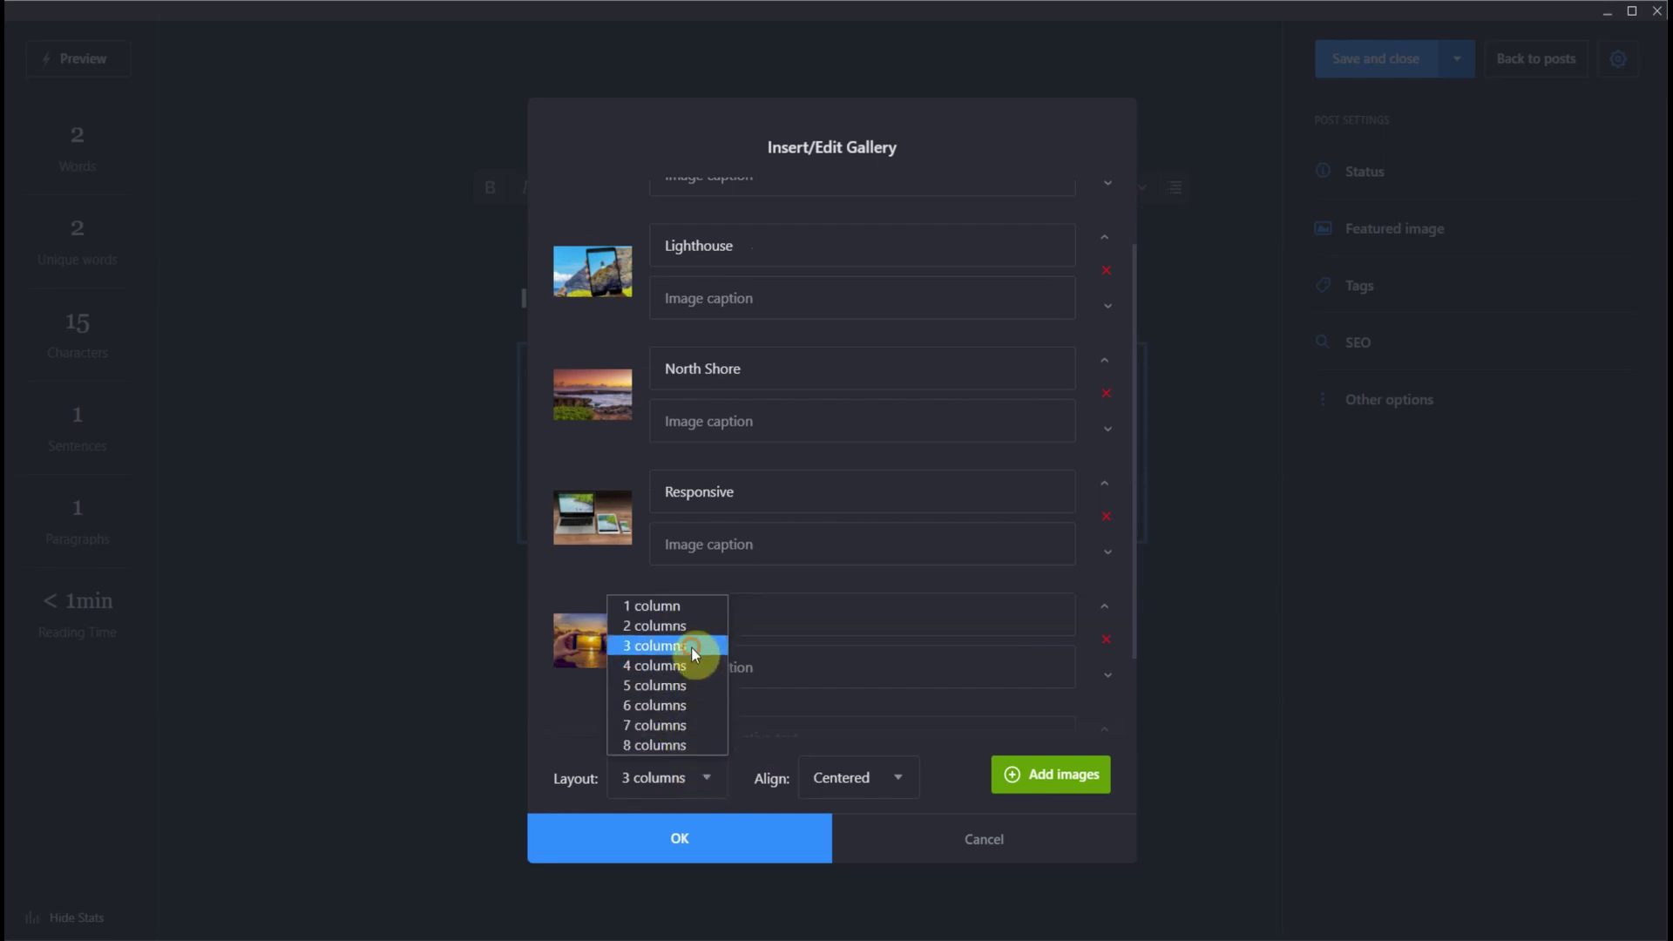
left_click(897, 779)
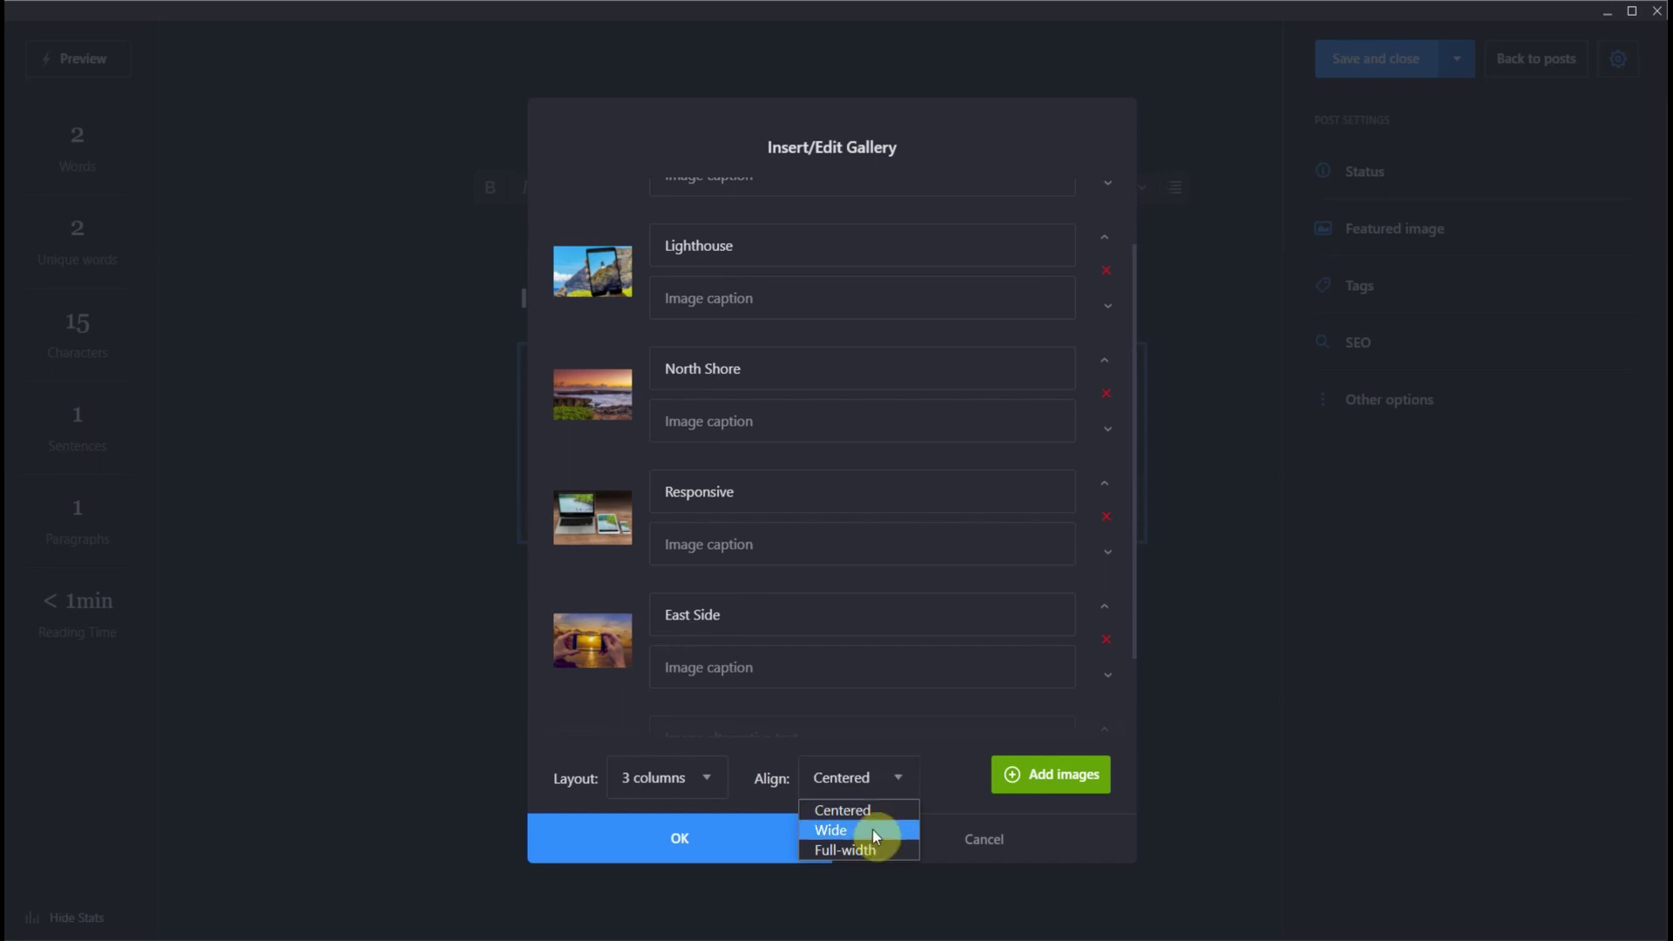
left_click(895, 779)
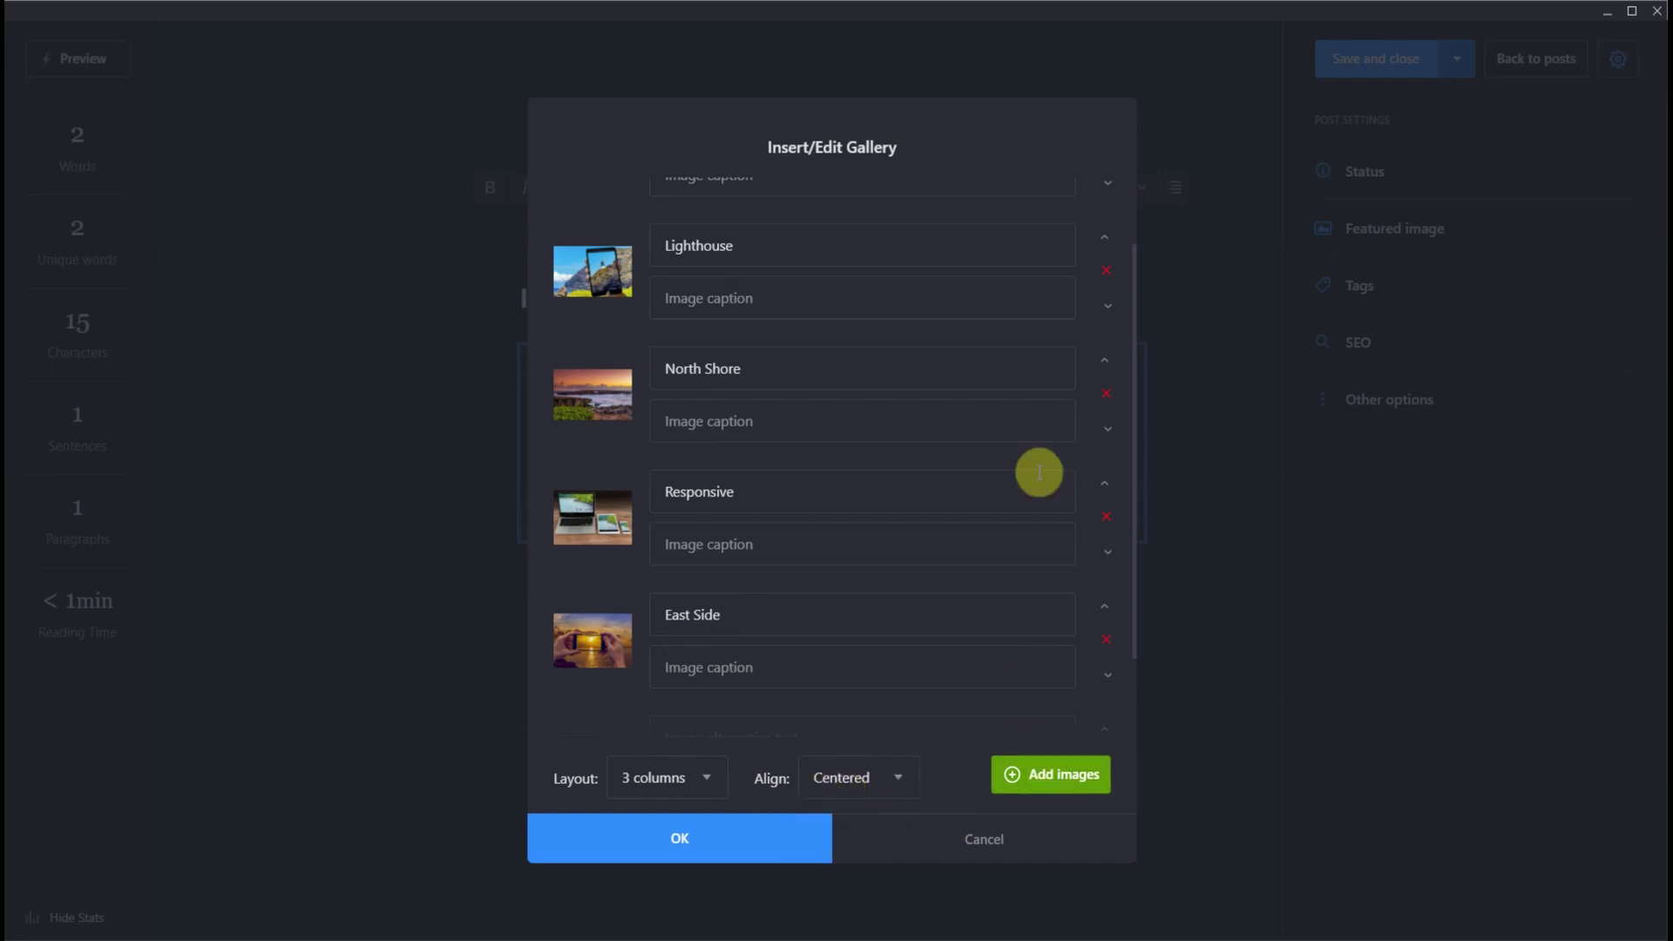
left_click(705, 841)
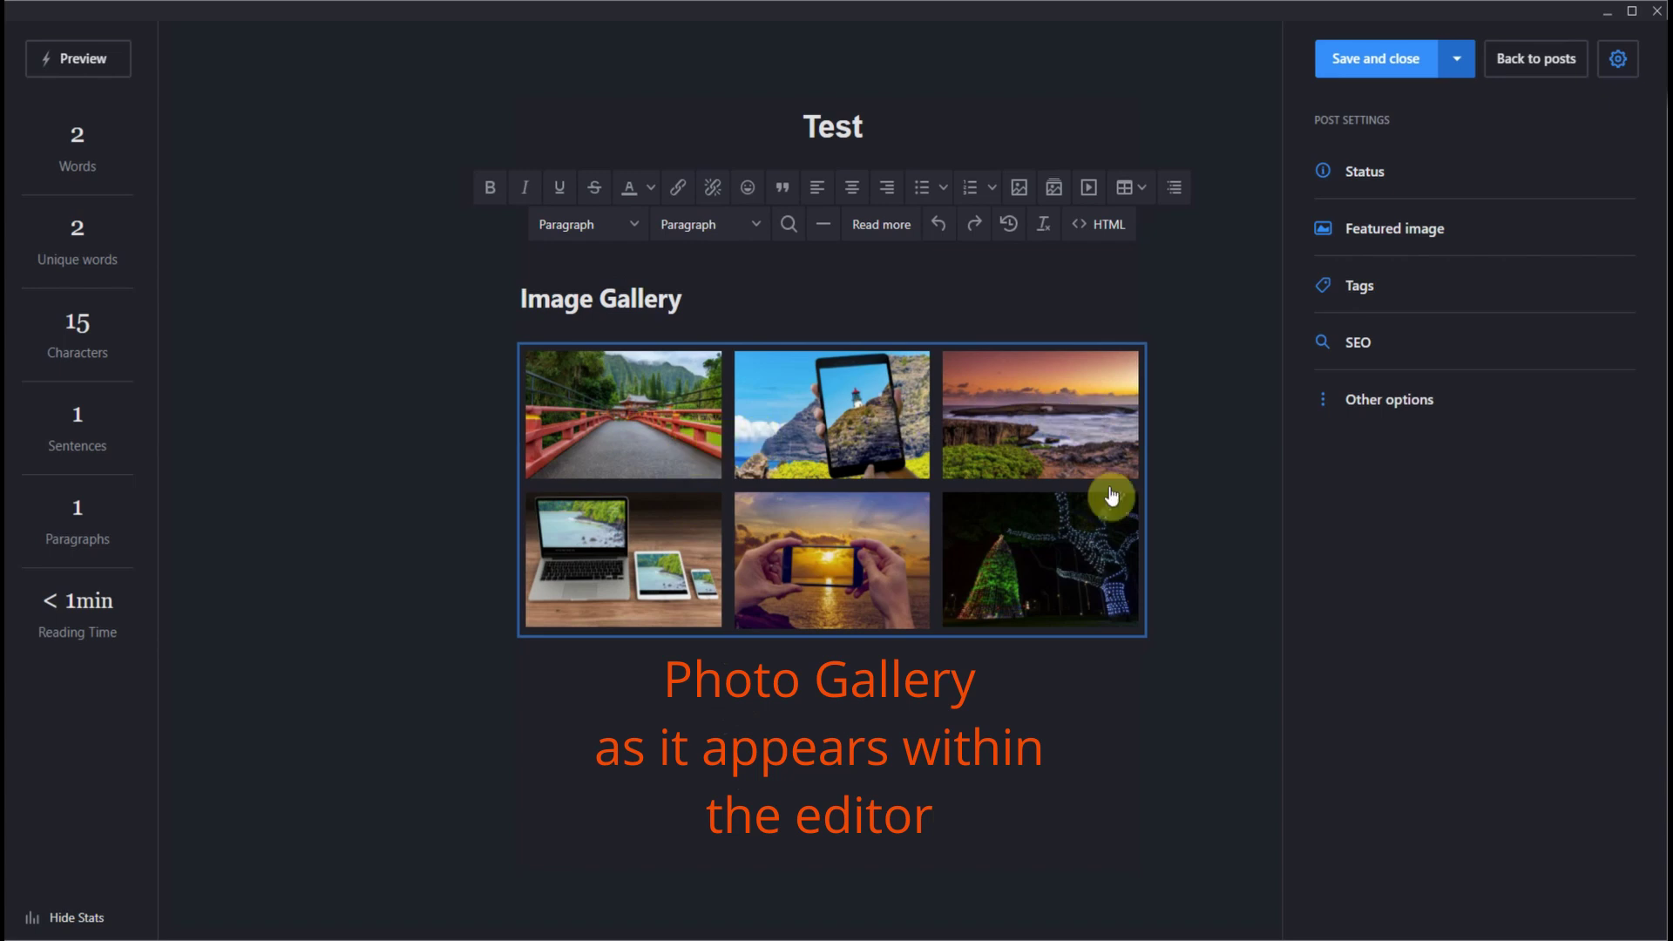
left_click(84, 61)
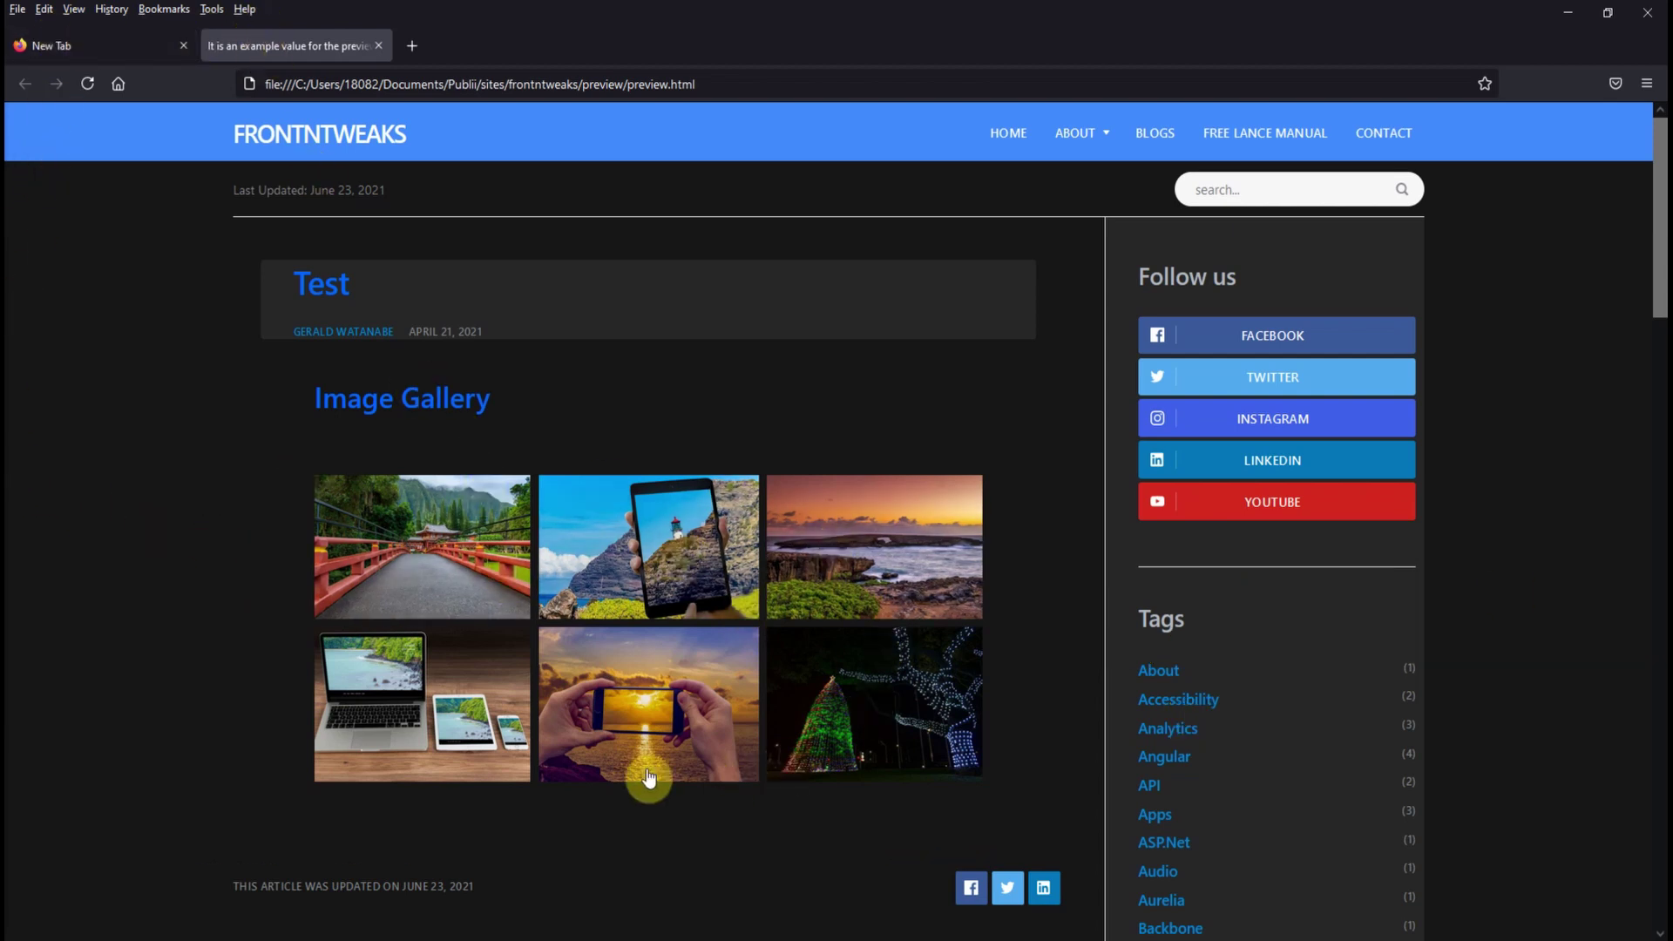
Open the bridge photo in the lightbox, step back through all six photos, and close it
left_click(432, 570)
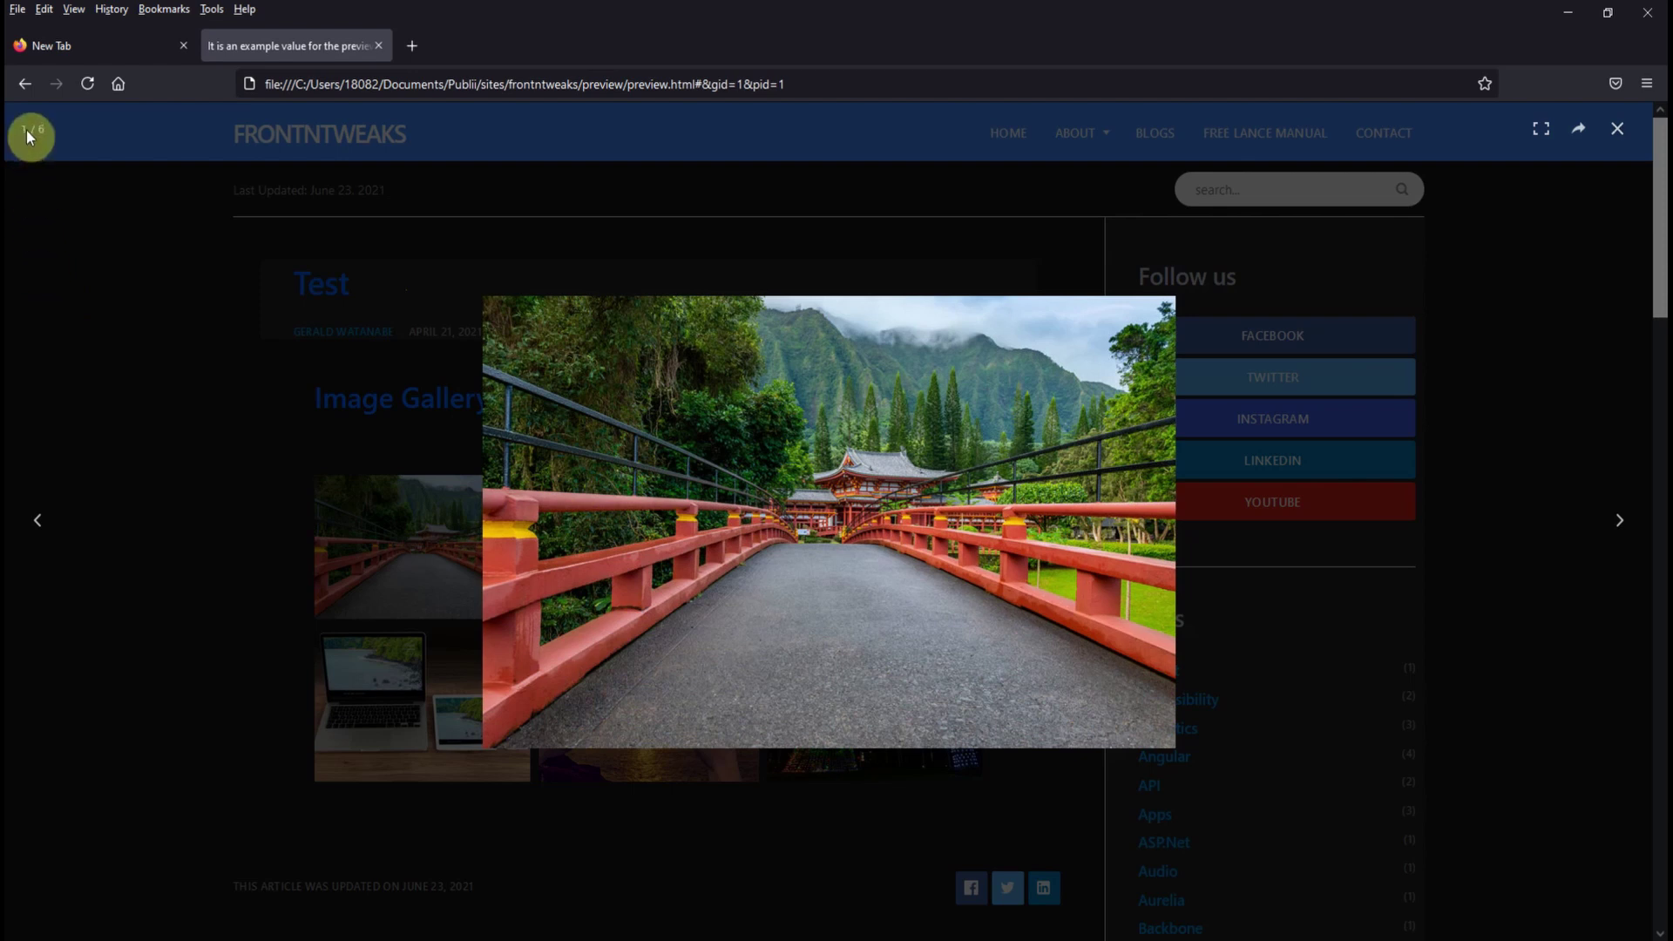
left_click(47, 527)
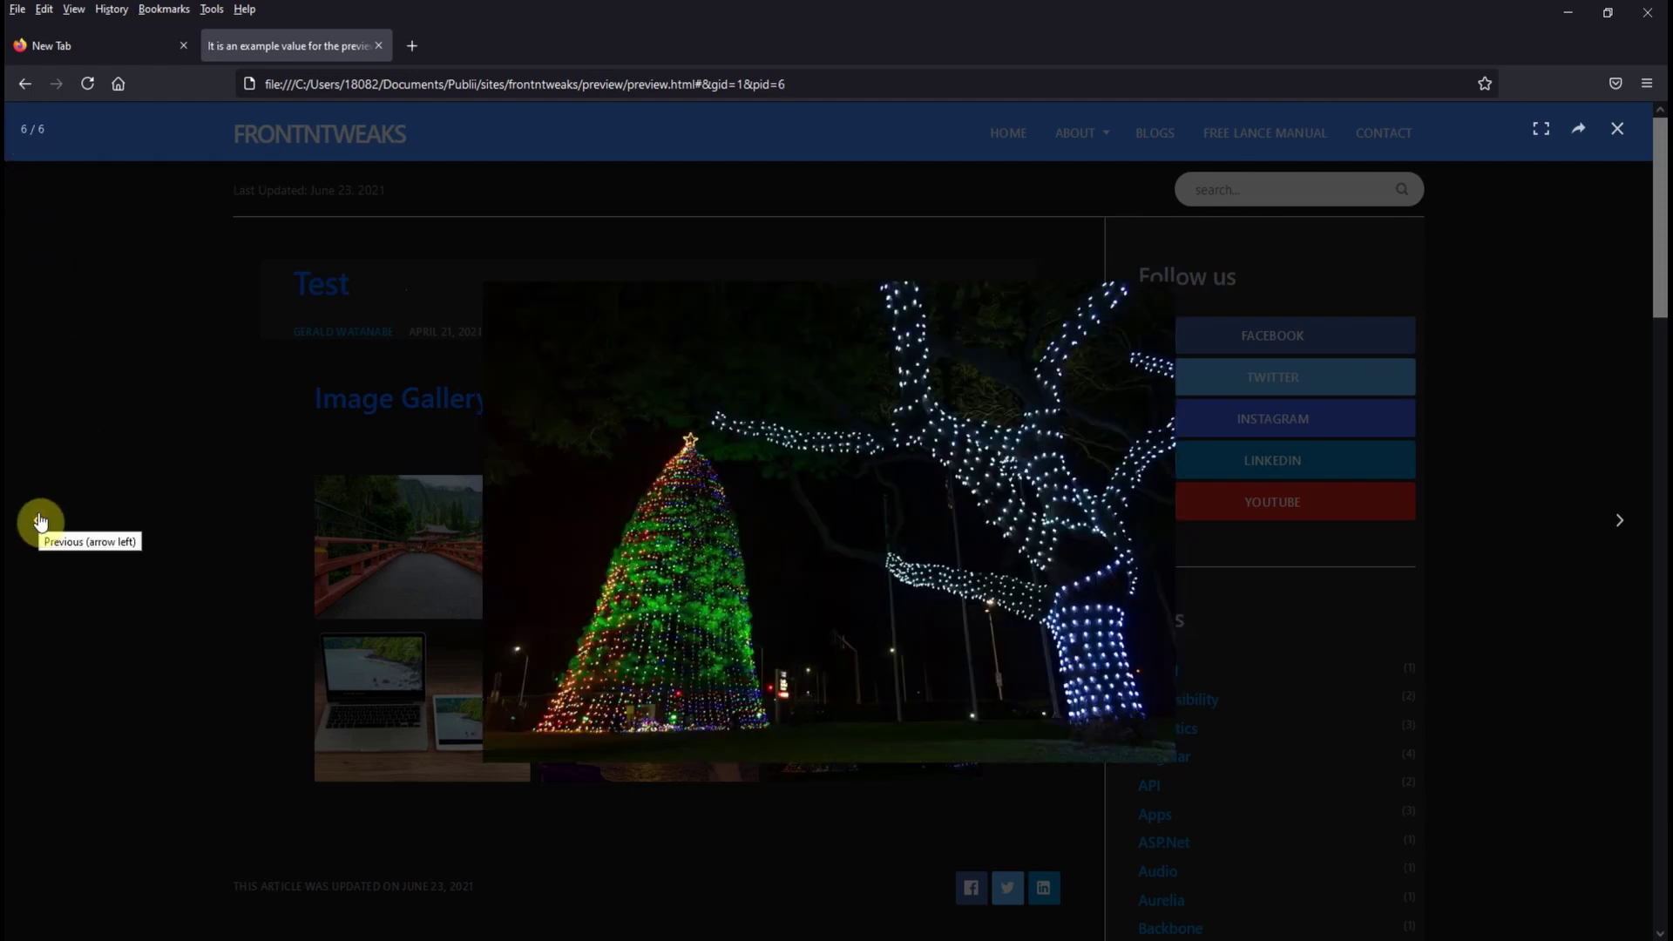
left_click(40, 523)
left_click(40, 523)
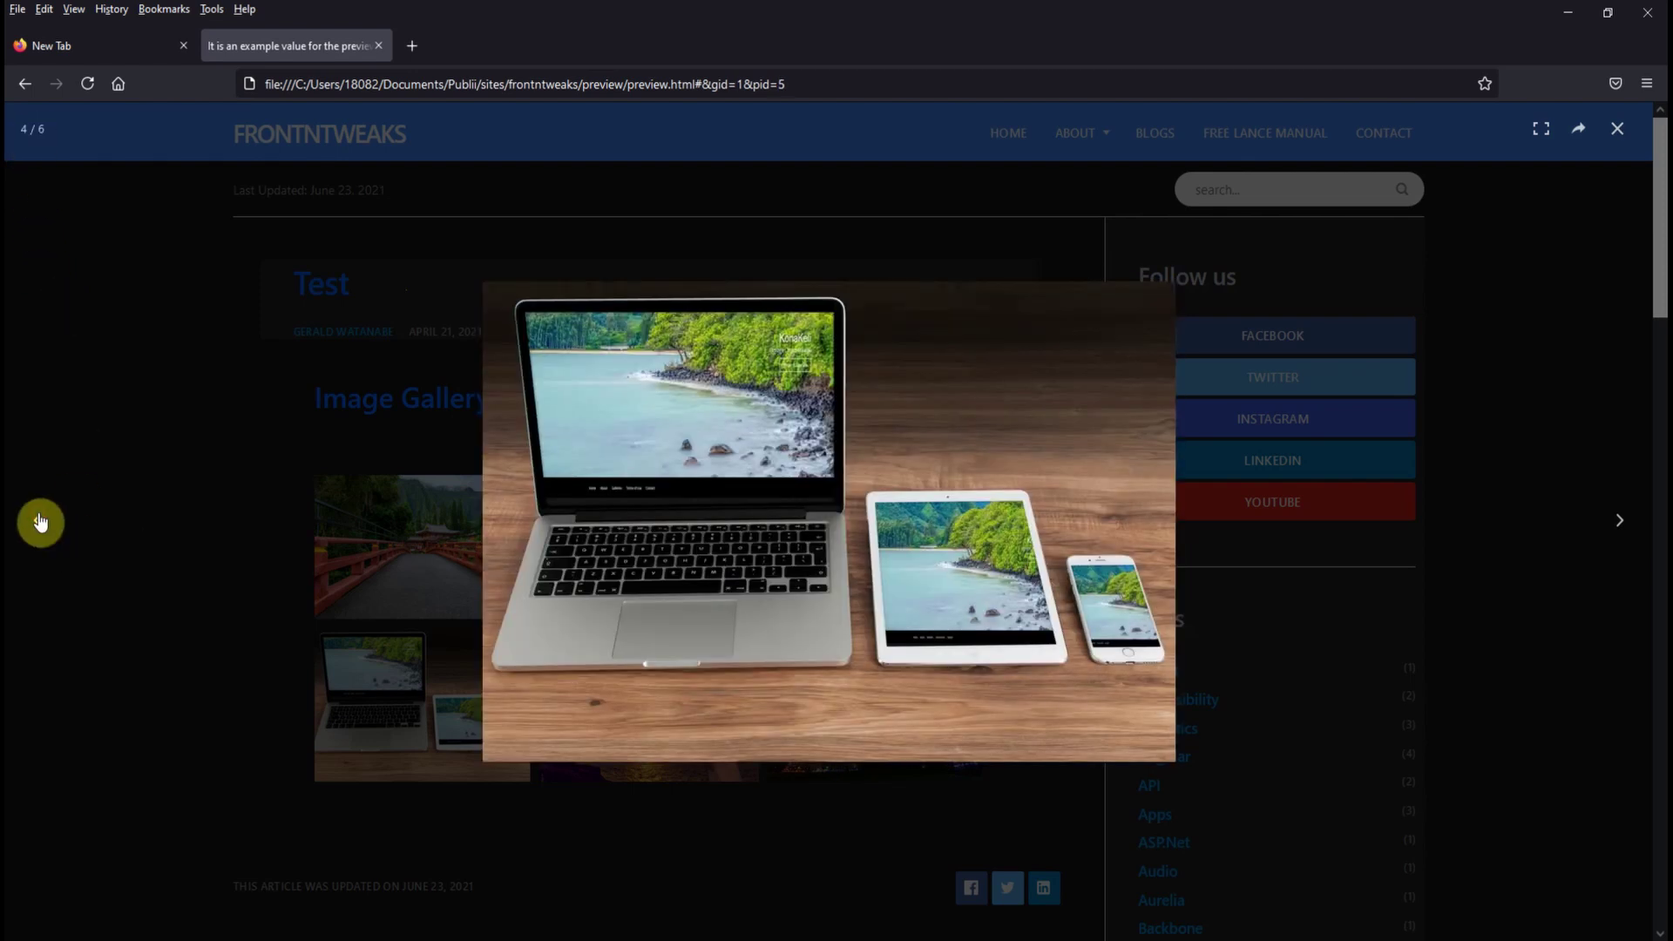
left_click(40, 523)
left_click(40, 523)
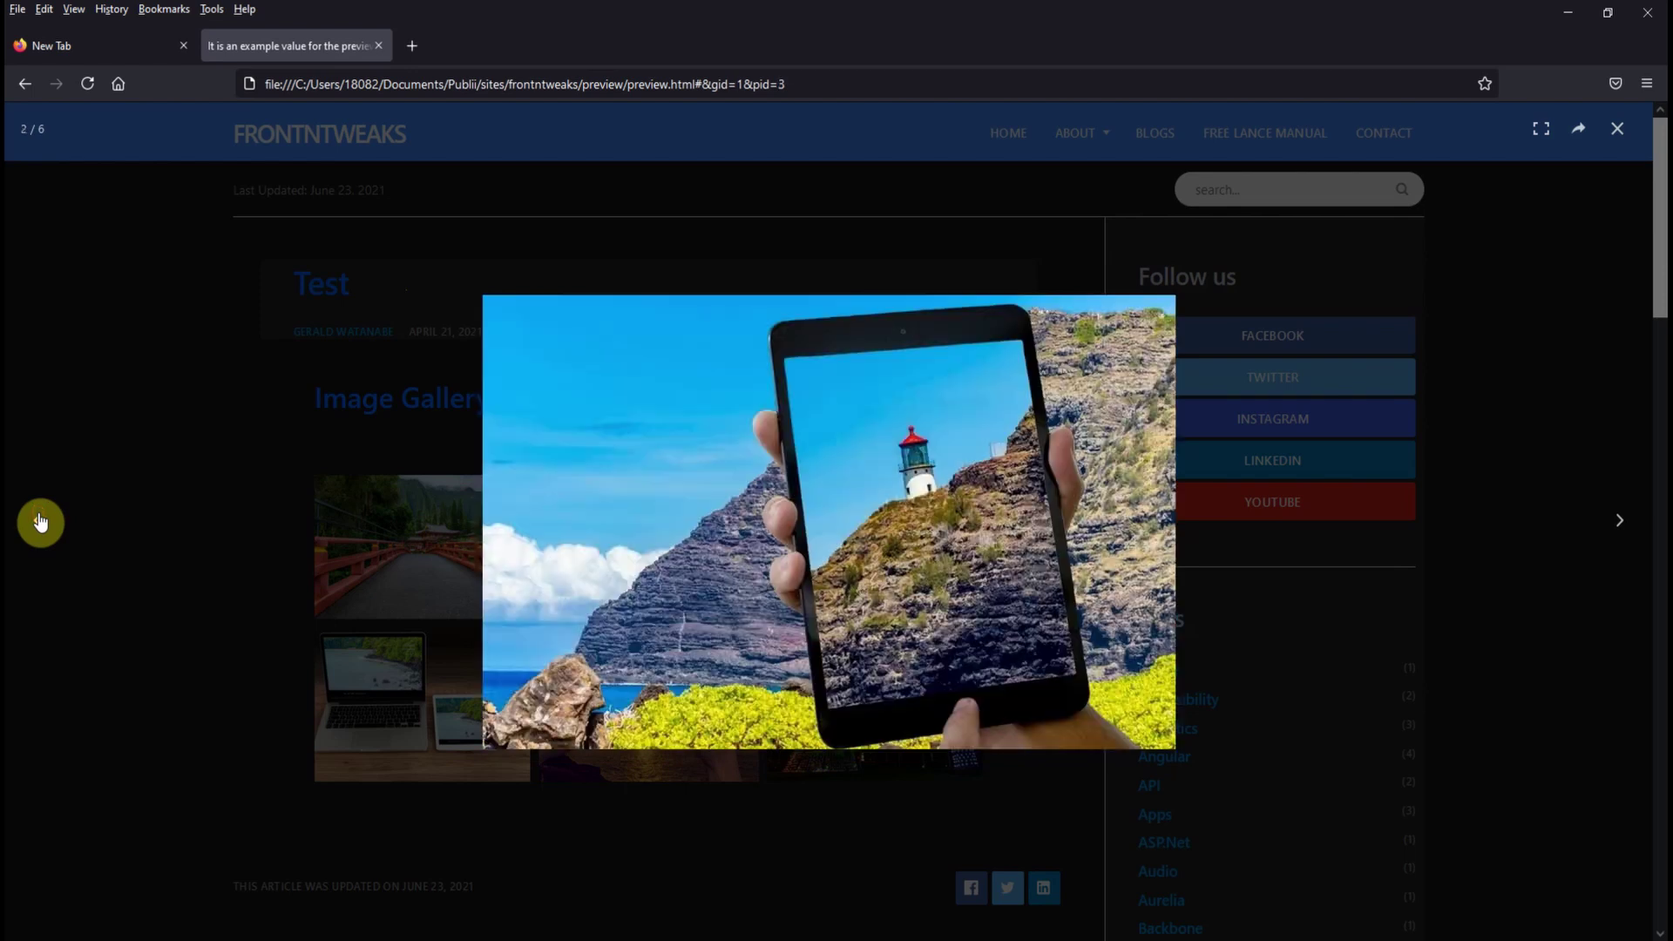
left_click(40, 523)
left_click(41, 523)
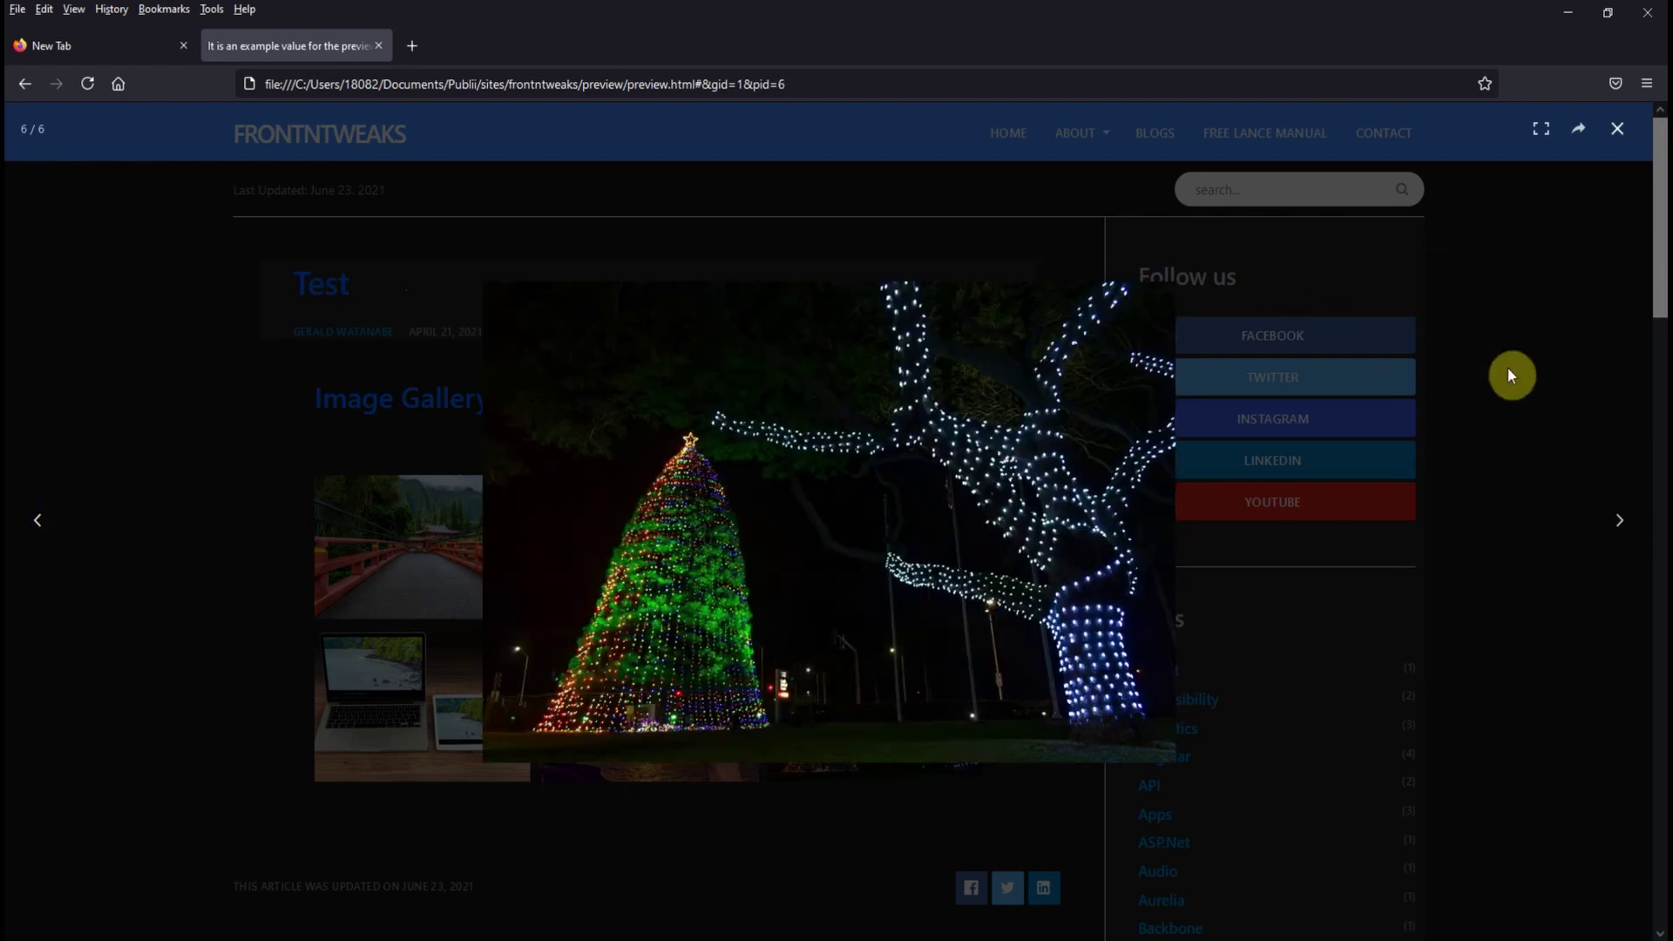
left_click(1618, 129)
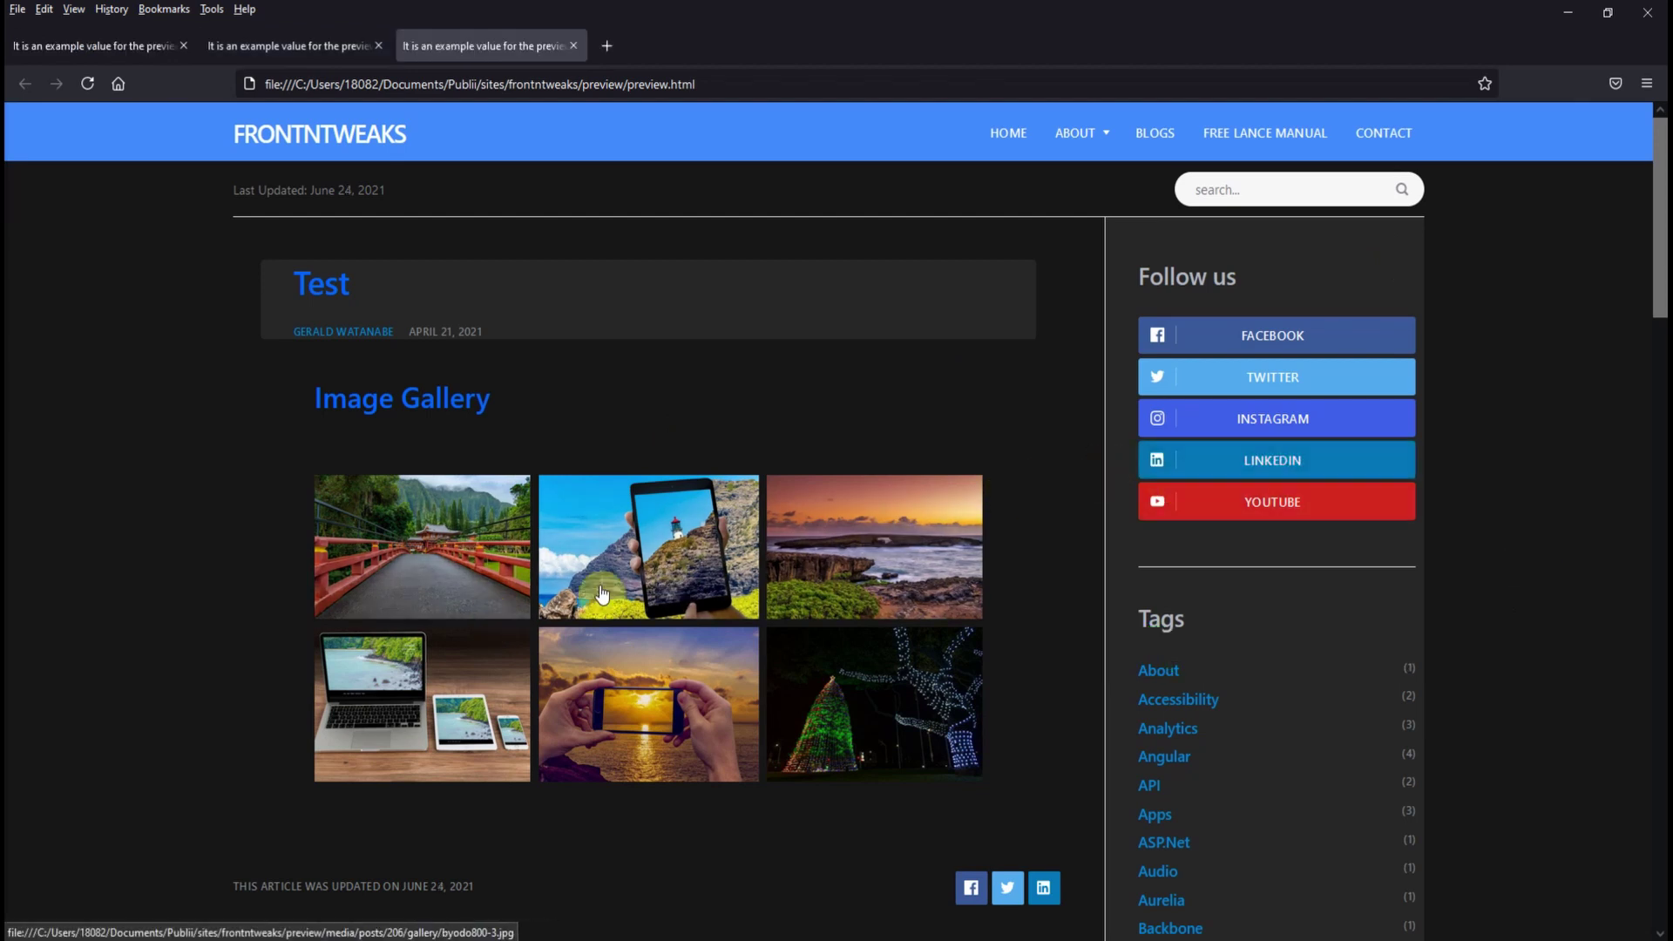
Restore the Firefox window and narrow it to test the gallery's responsive layout
left_click(1606, 14)
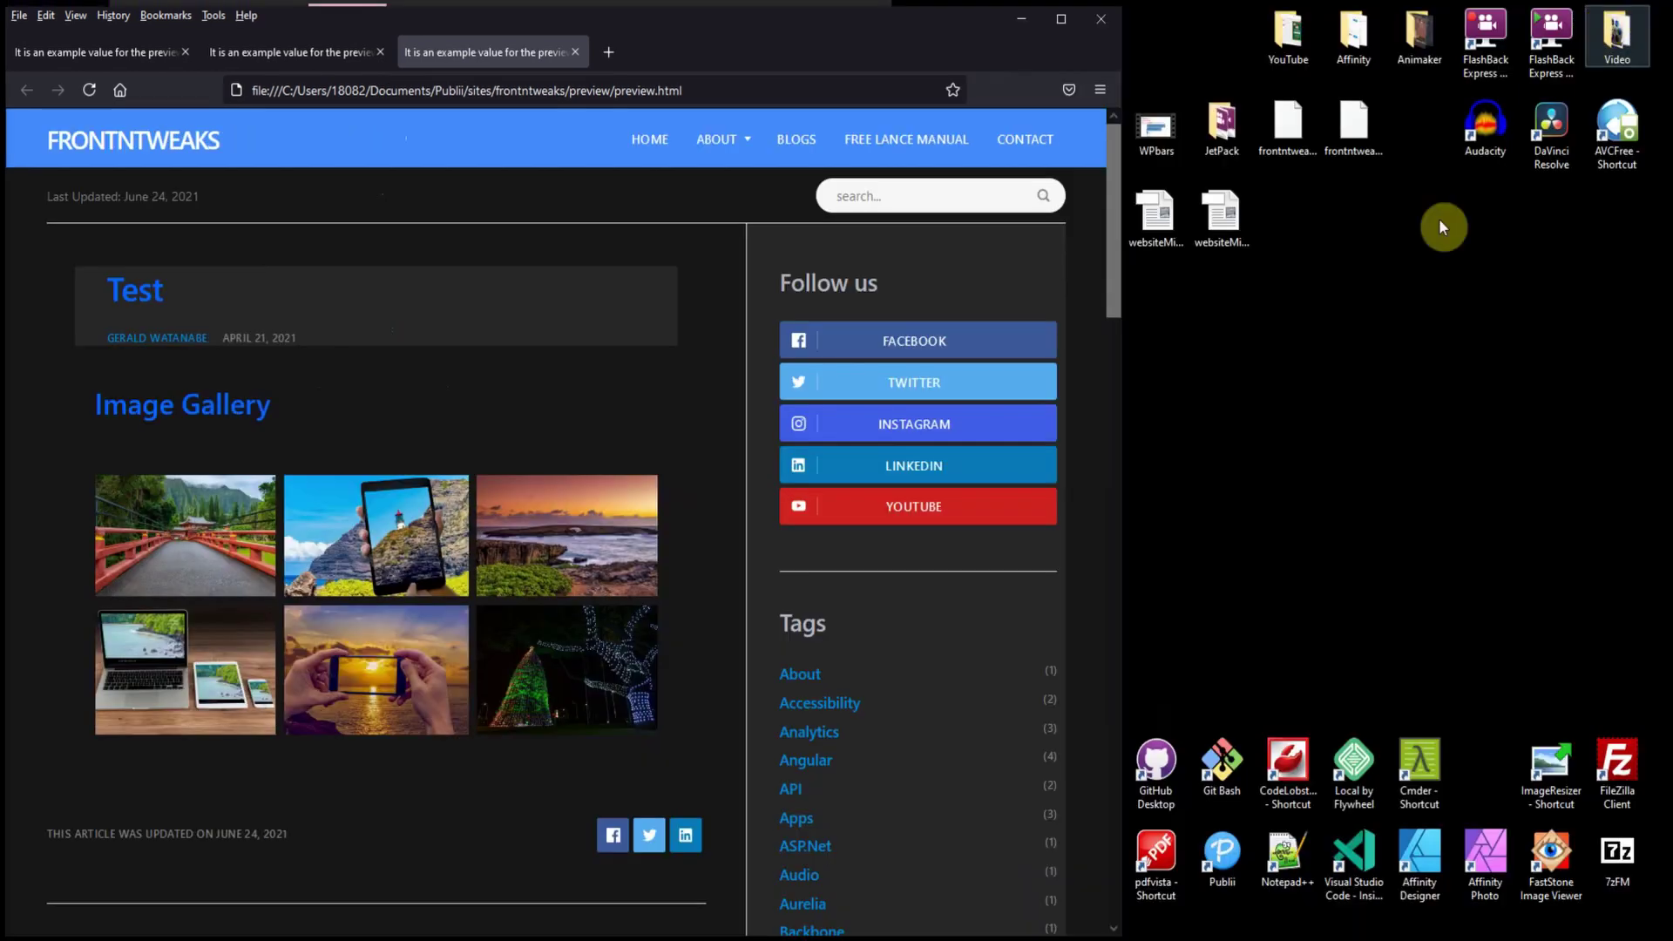
left_click_drag(1122, 502, 764, 515)
left_click_drag(764, 515, 344, 551)
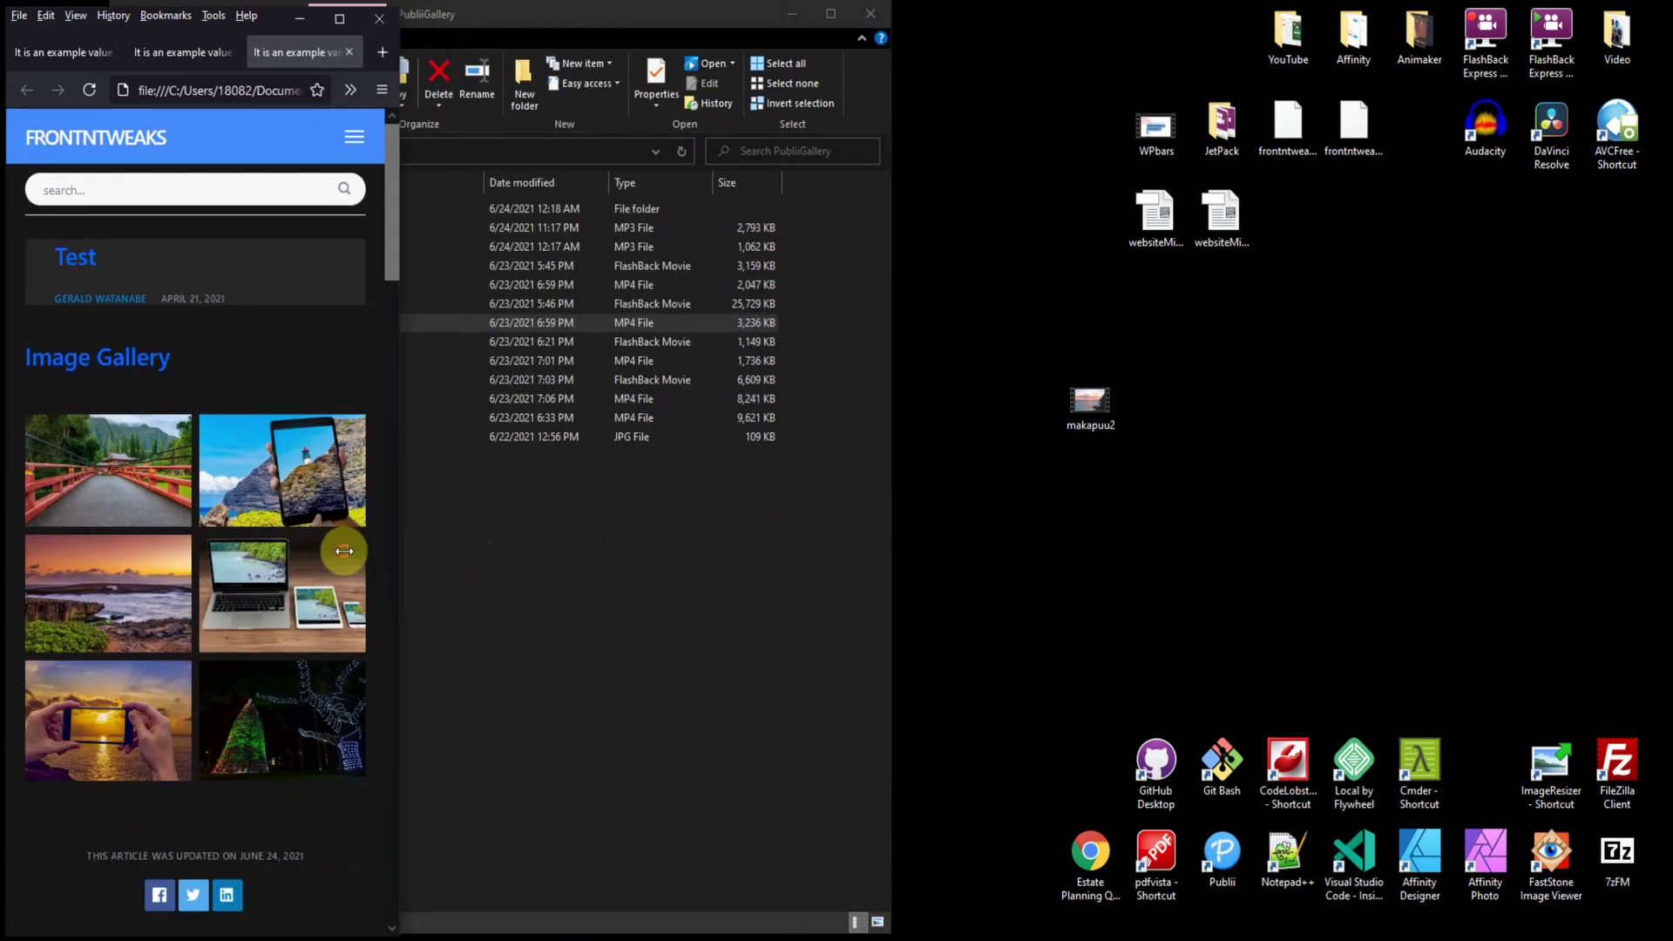
scroll(343, 561, "down", 2)
scroll(332, 505, "down", 3)
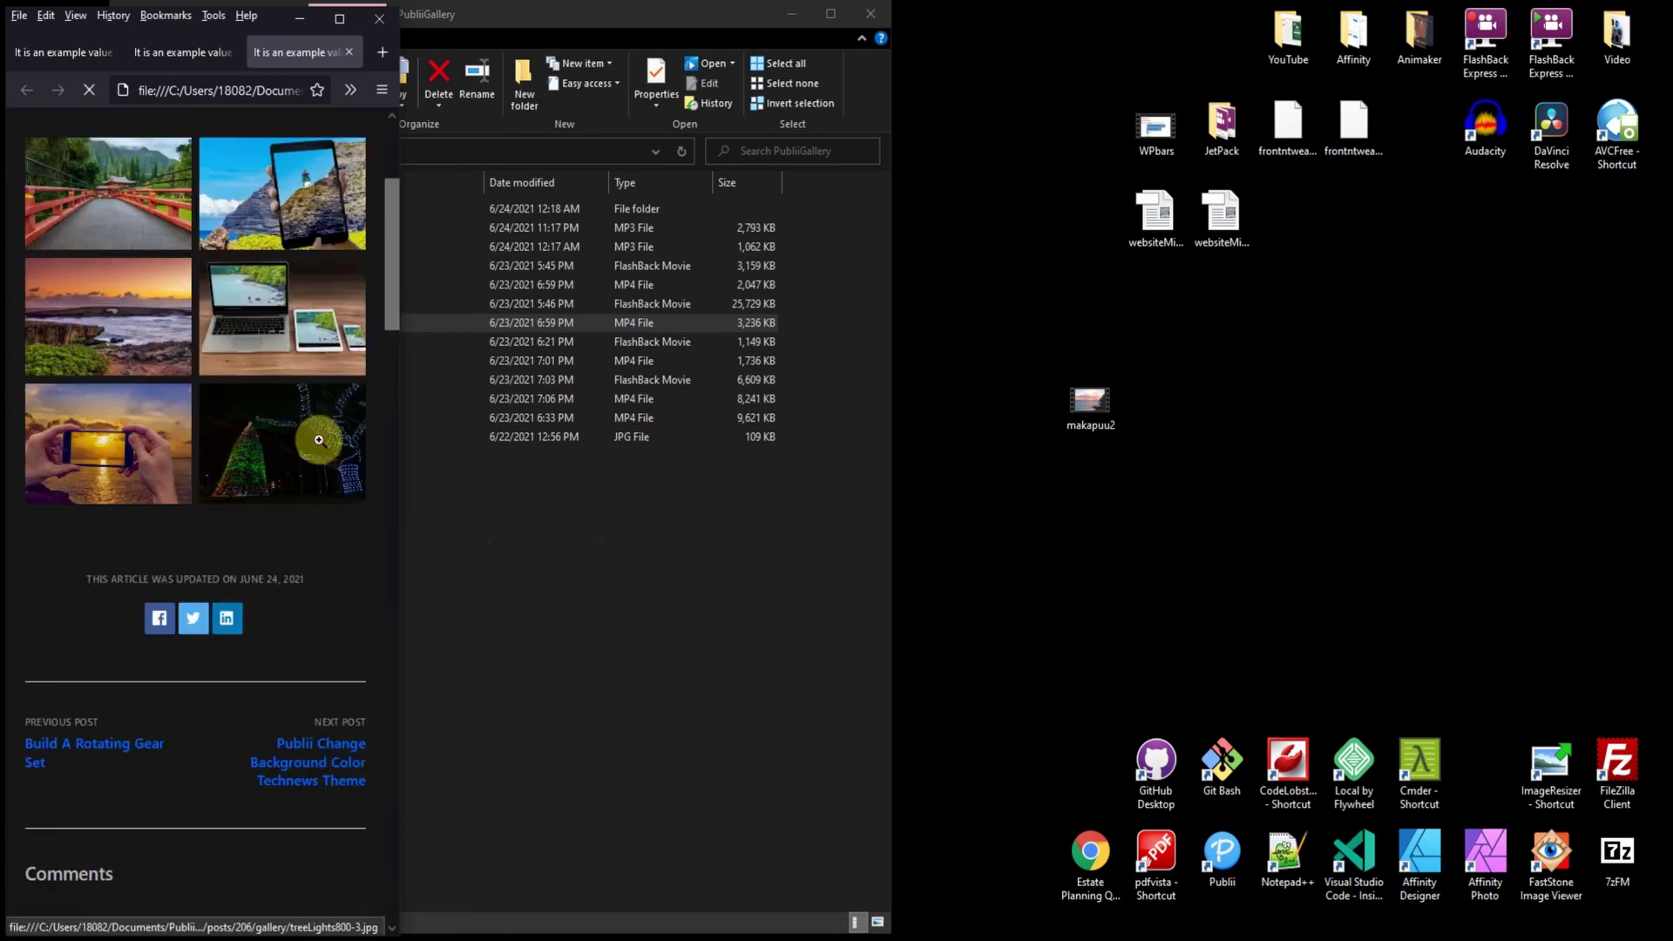
Open the last photo and the laptop photo in the lightbox, closing each afterward
left_click(317, 441)
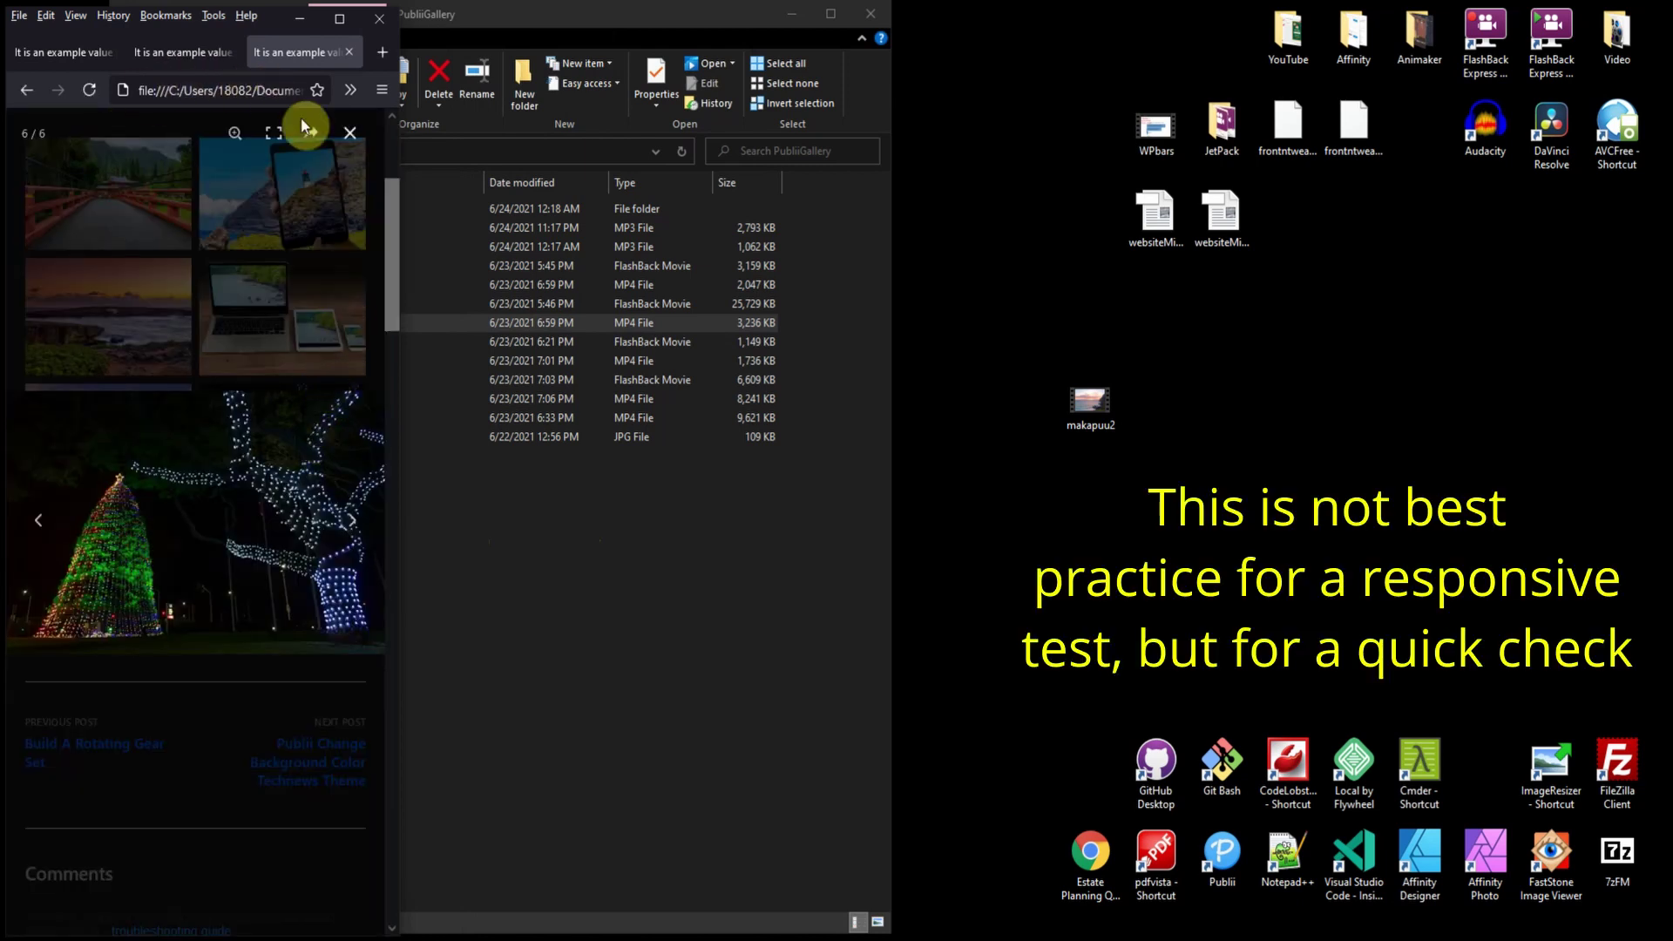
left_click(349, 133)
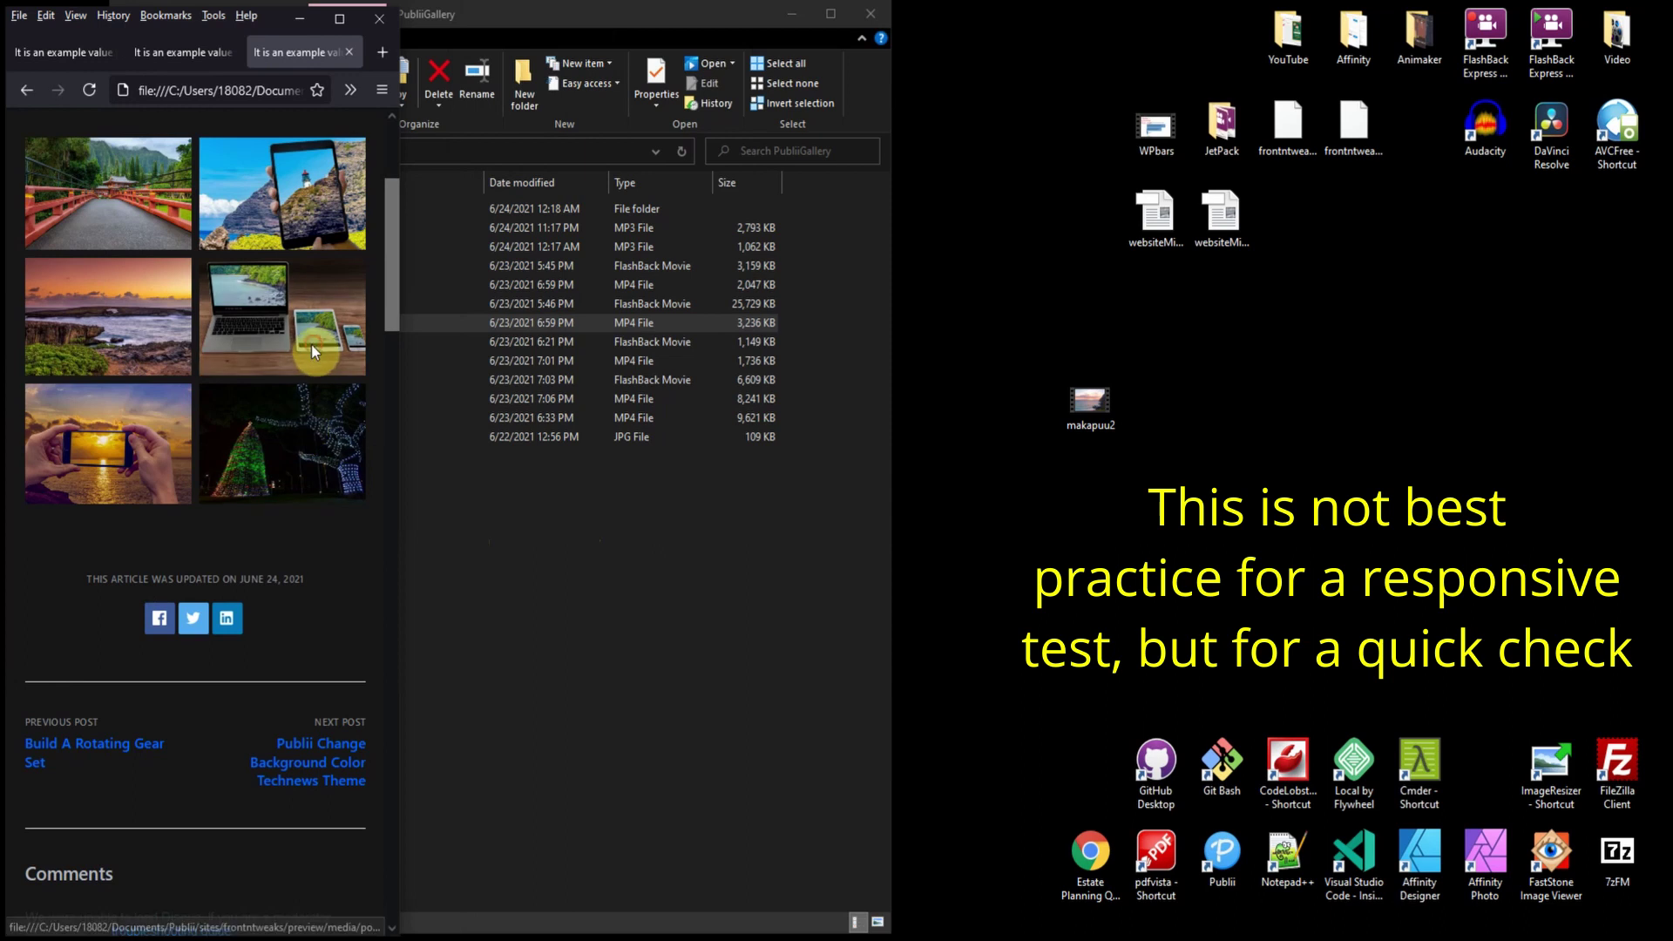
left_click(312, 343)
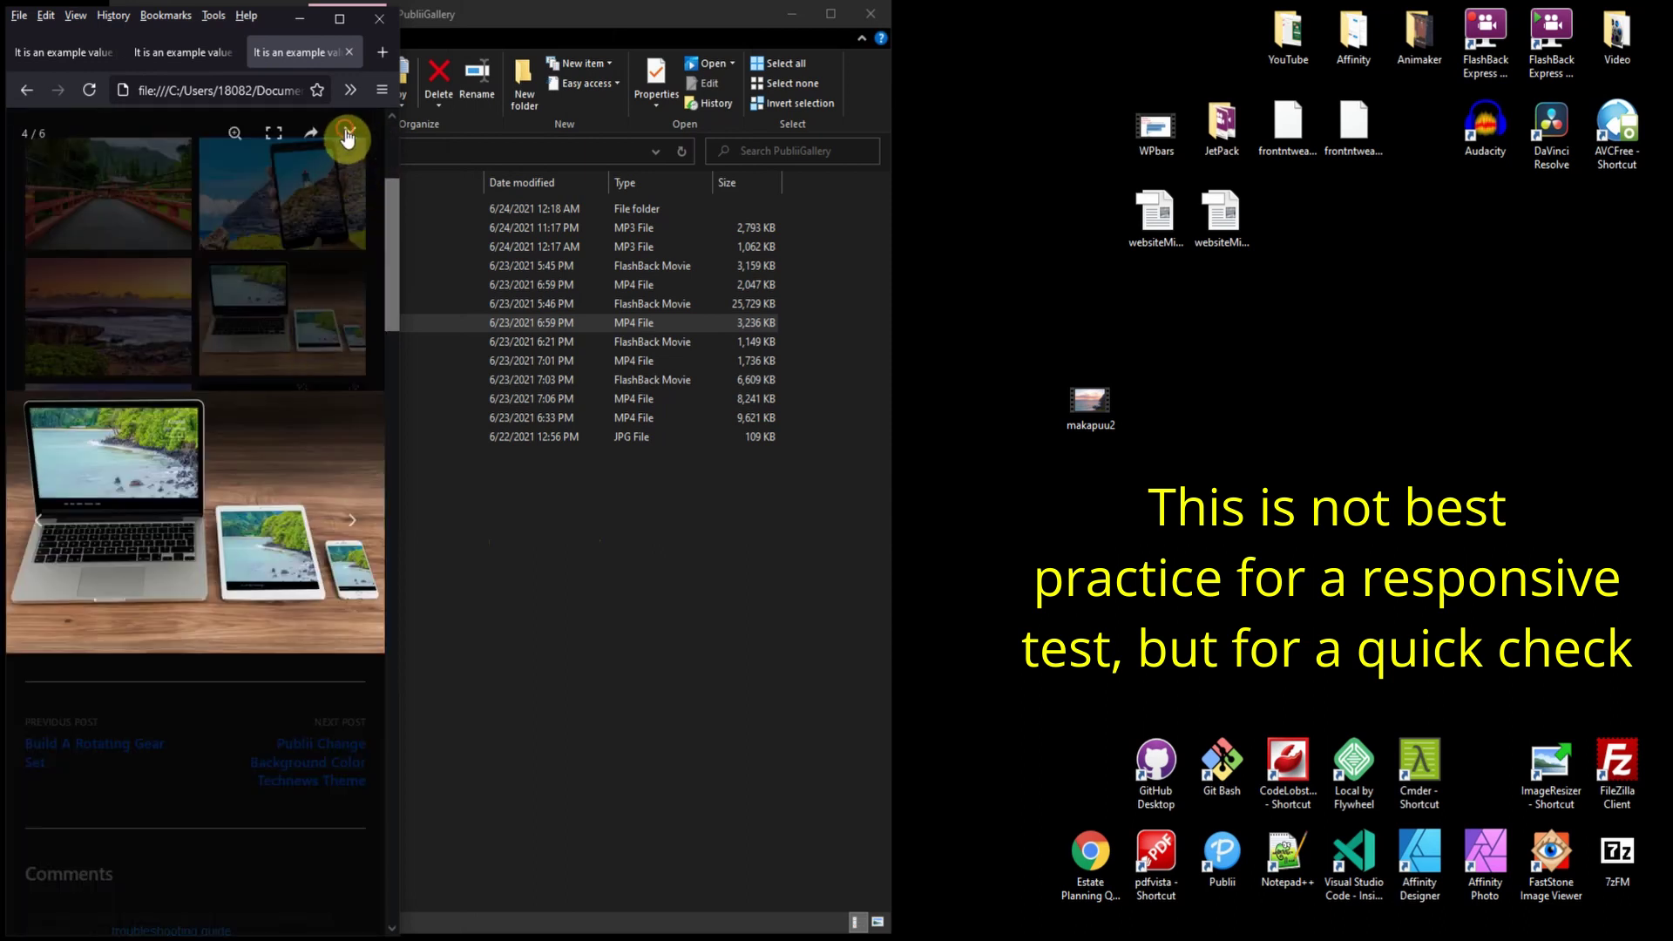
left_click(350, 133)
Widen the window, view the sunset coast photo and its predecessor in the lightbox, then maximize Firefox
left_click_drag(400, 139, 1020, 236)
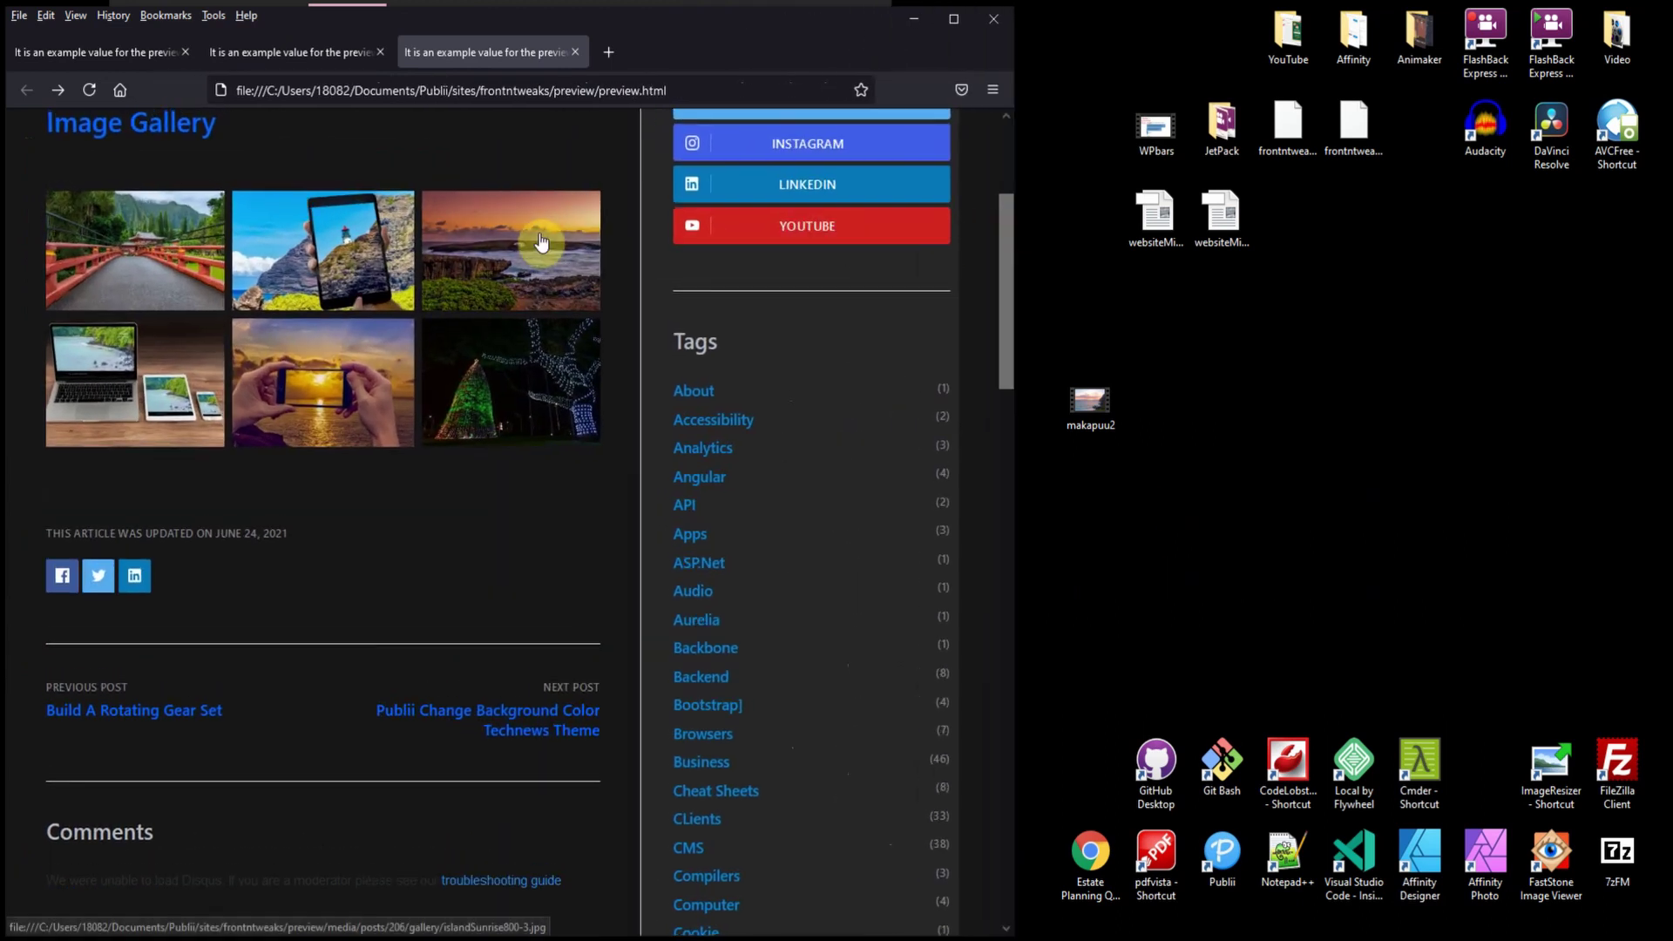
left_click(540, 234)
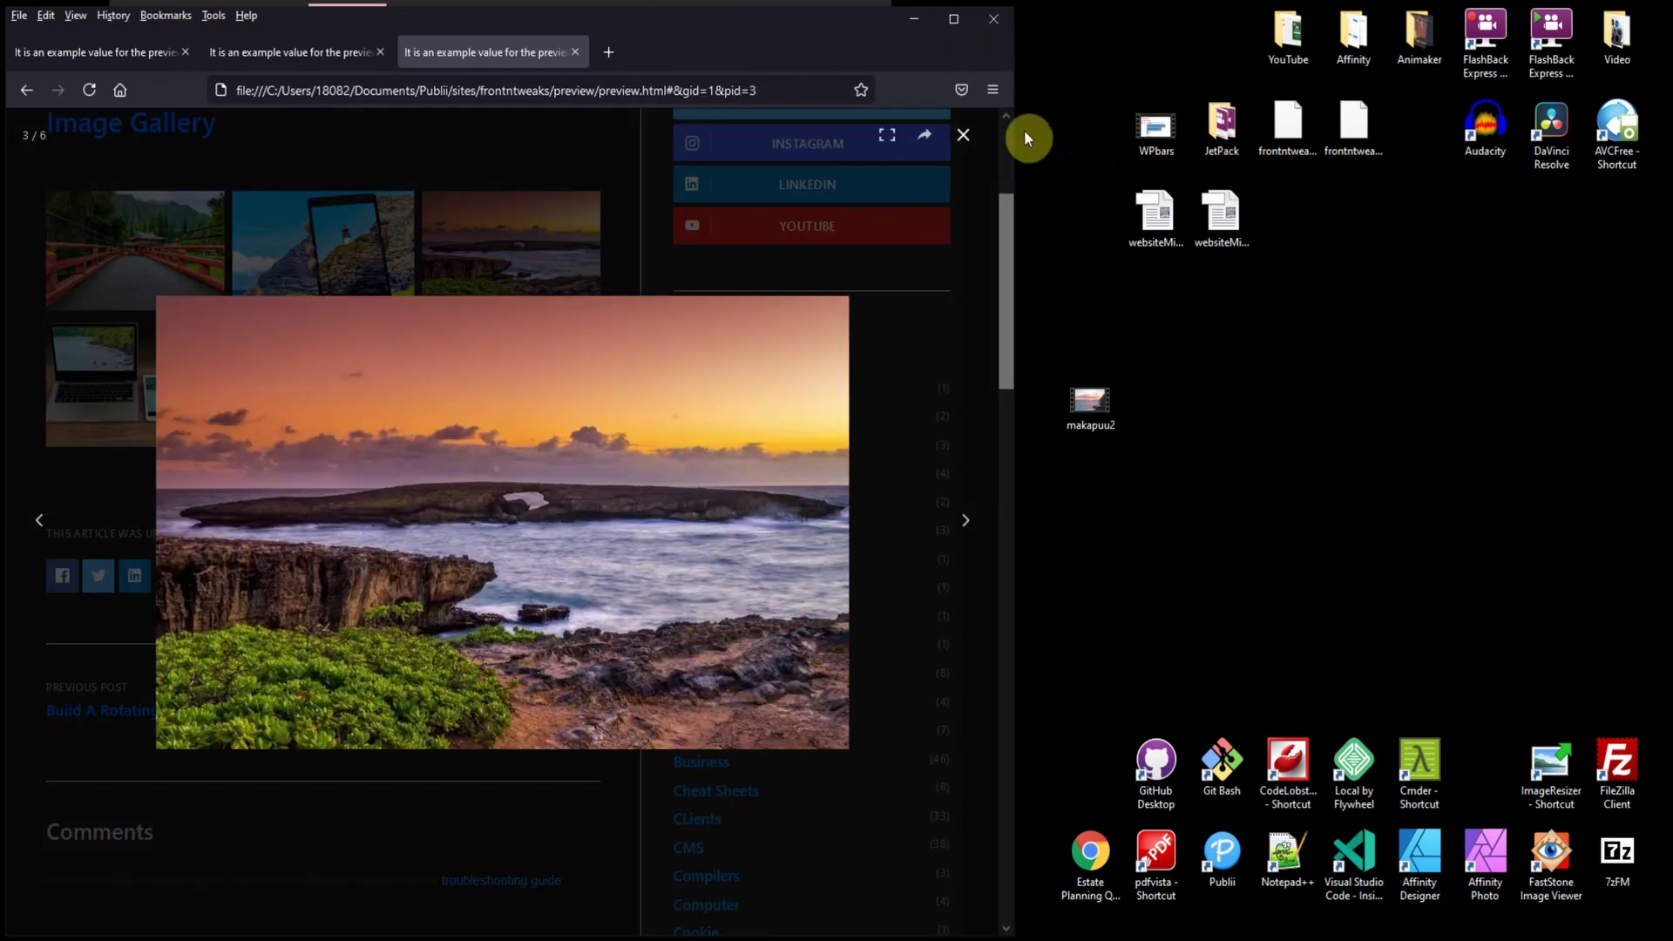
left_click(39, 528)
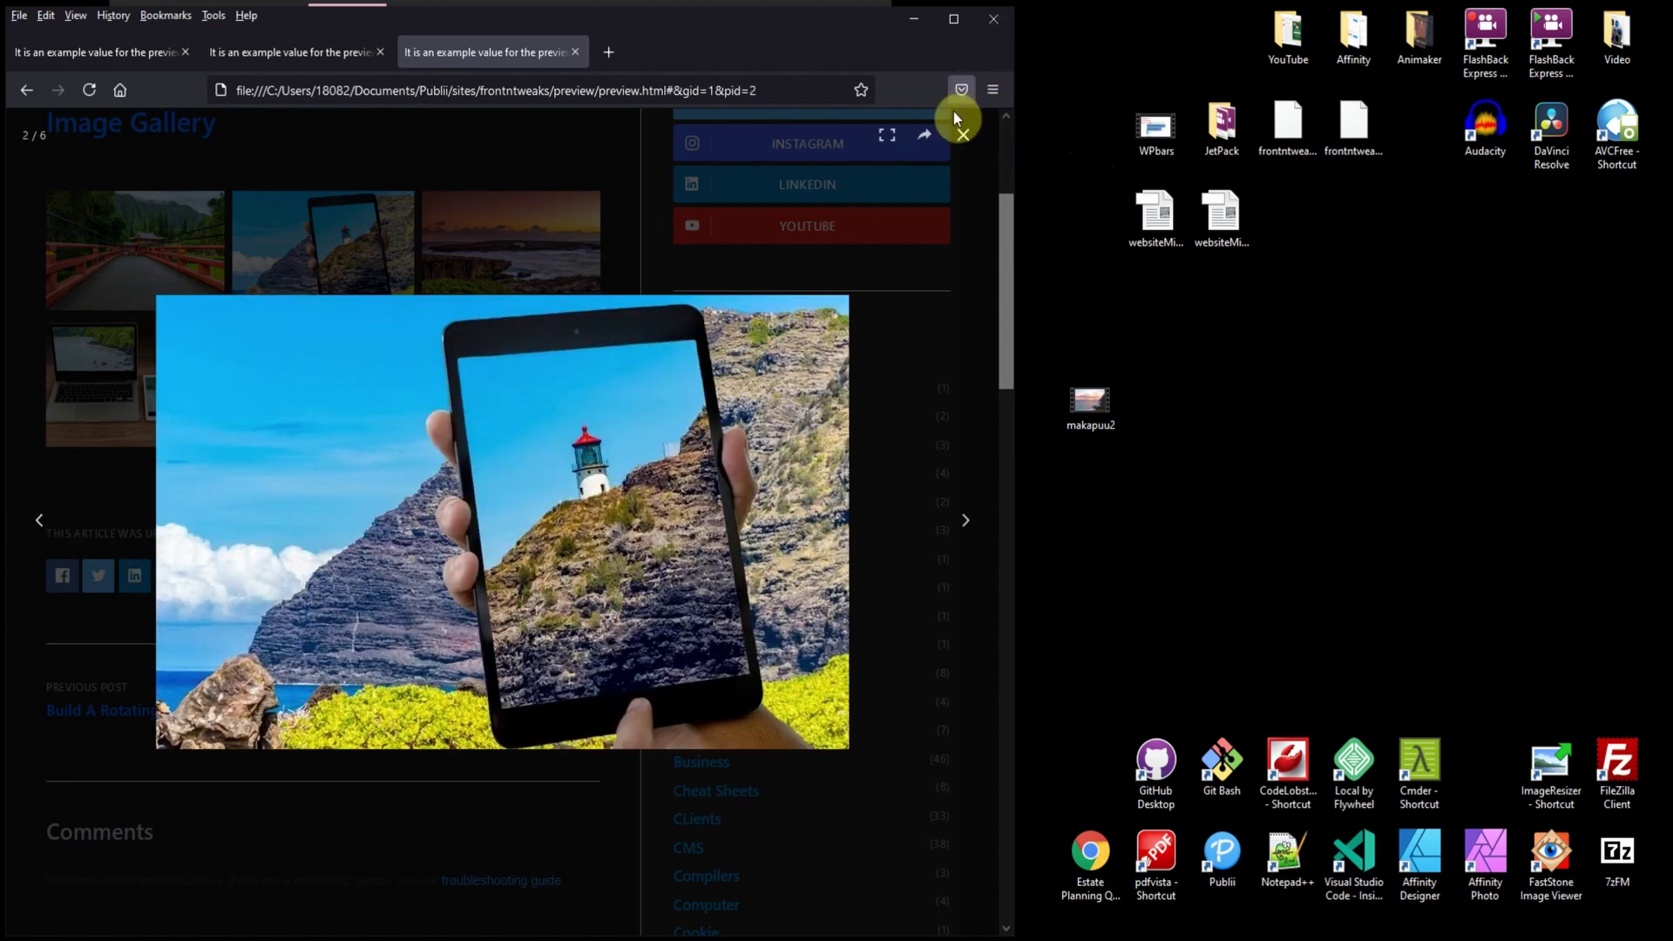
left_click(962, 133)
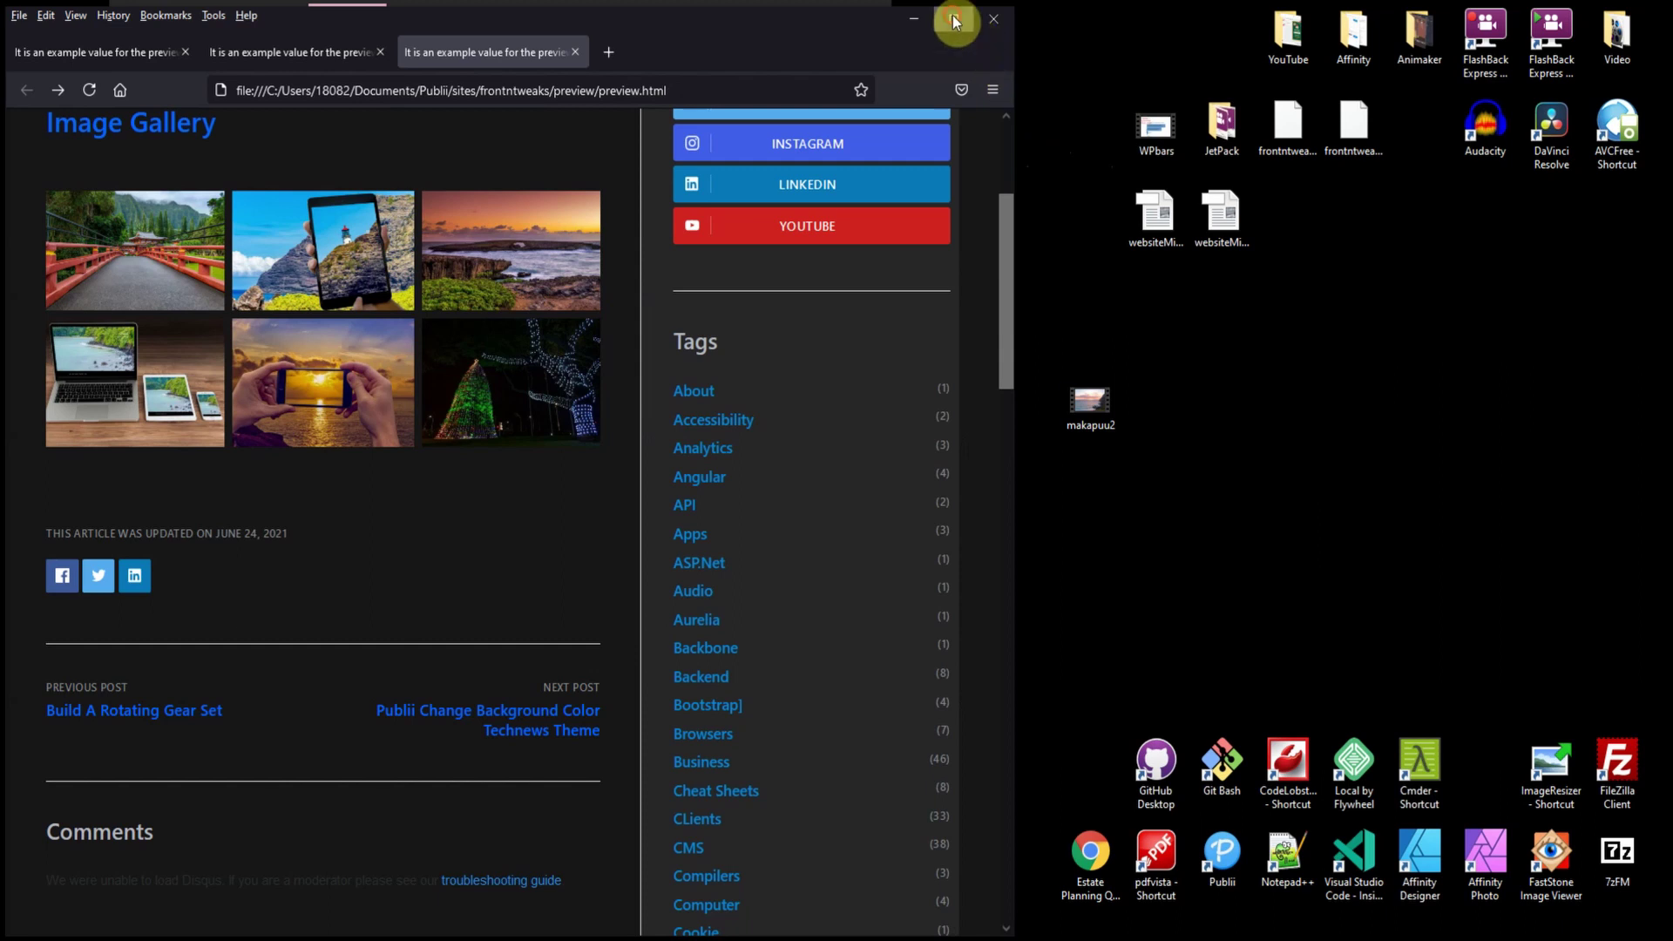
left_click(955, 21)
Scroll the preview briefly, then switch back to the Publii post editor with Alt+Tab
scroll(1016, 340, "down", 3)
scroll(1014, 348, "up", 3)
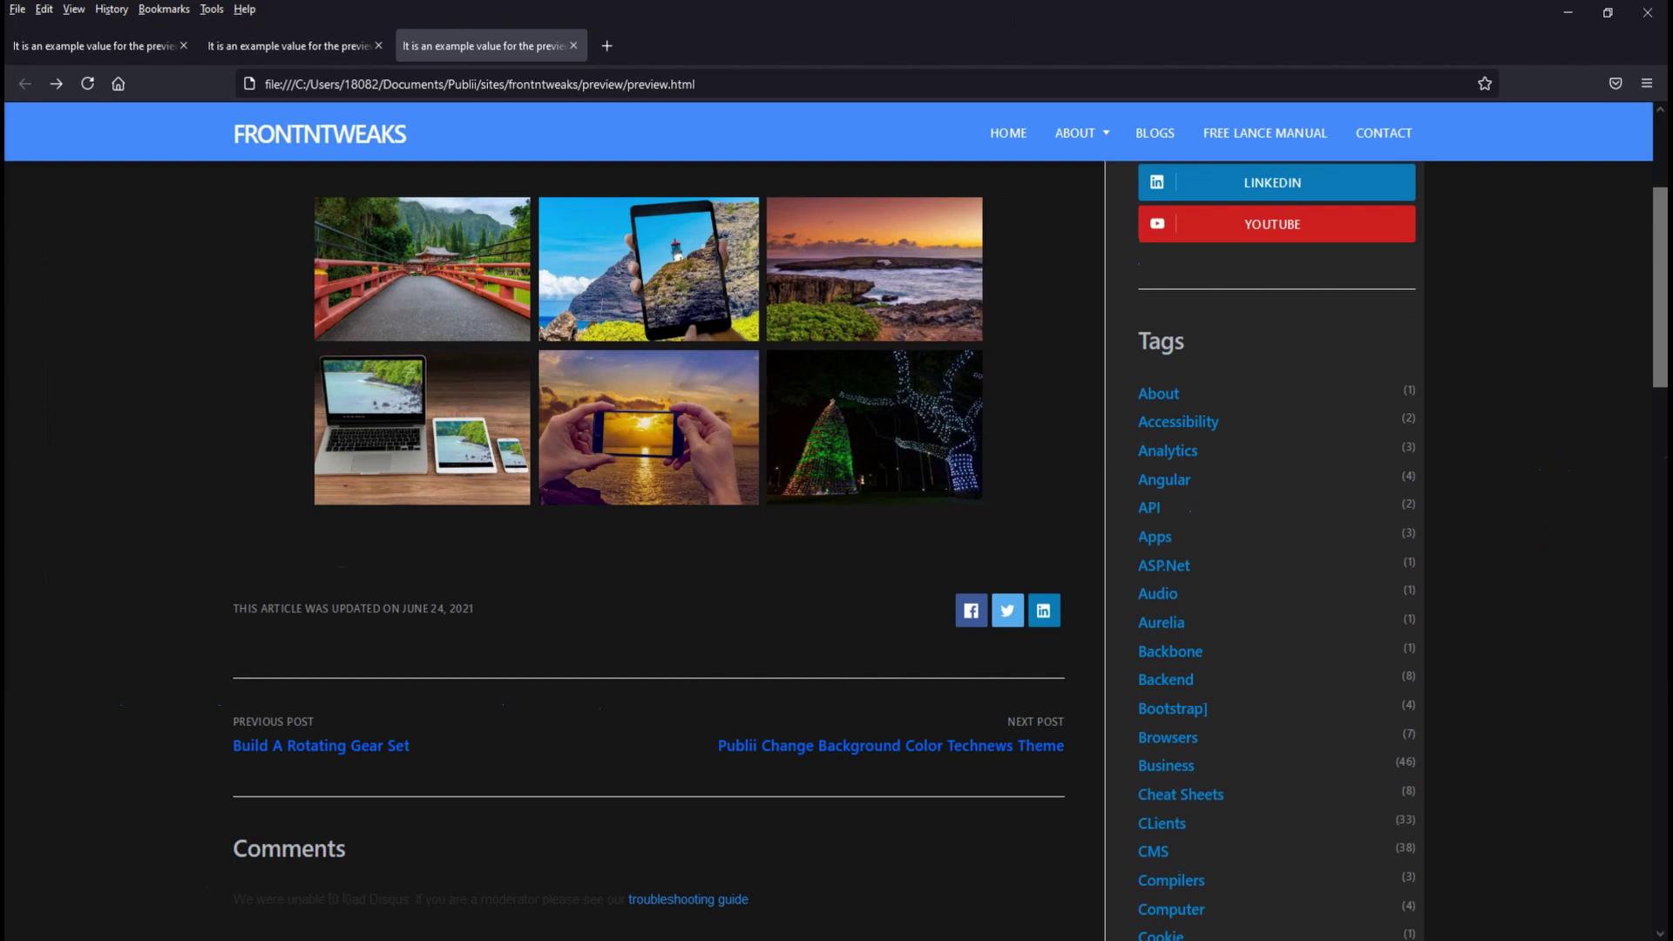
key("alt+Tab")
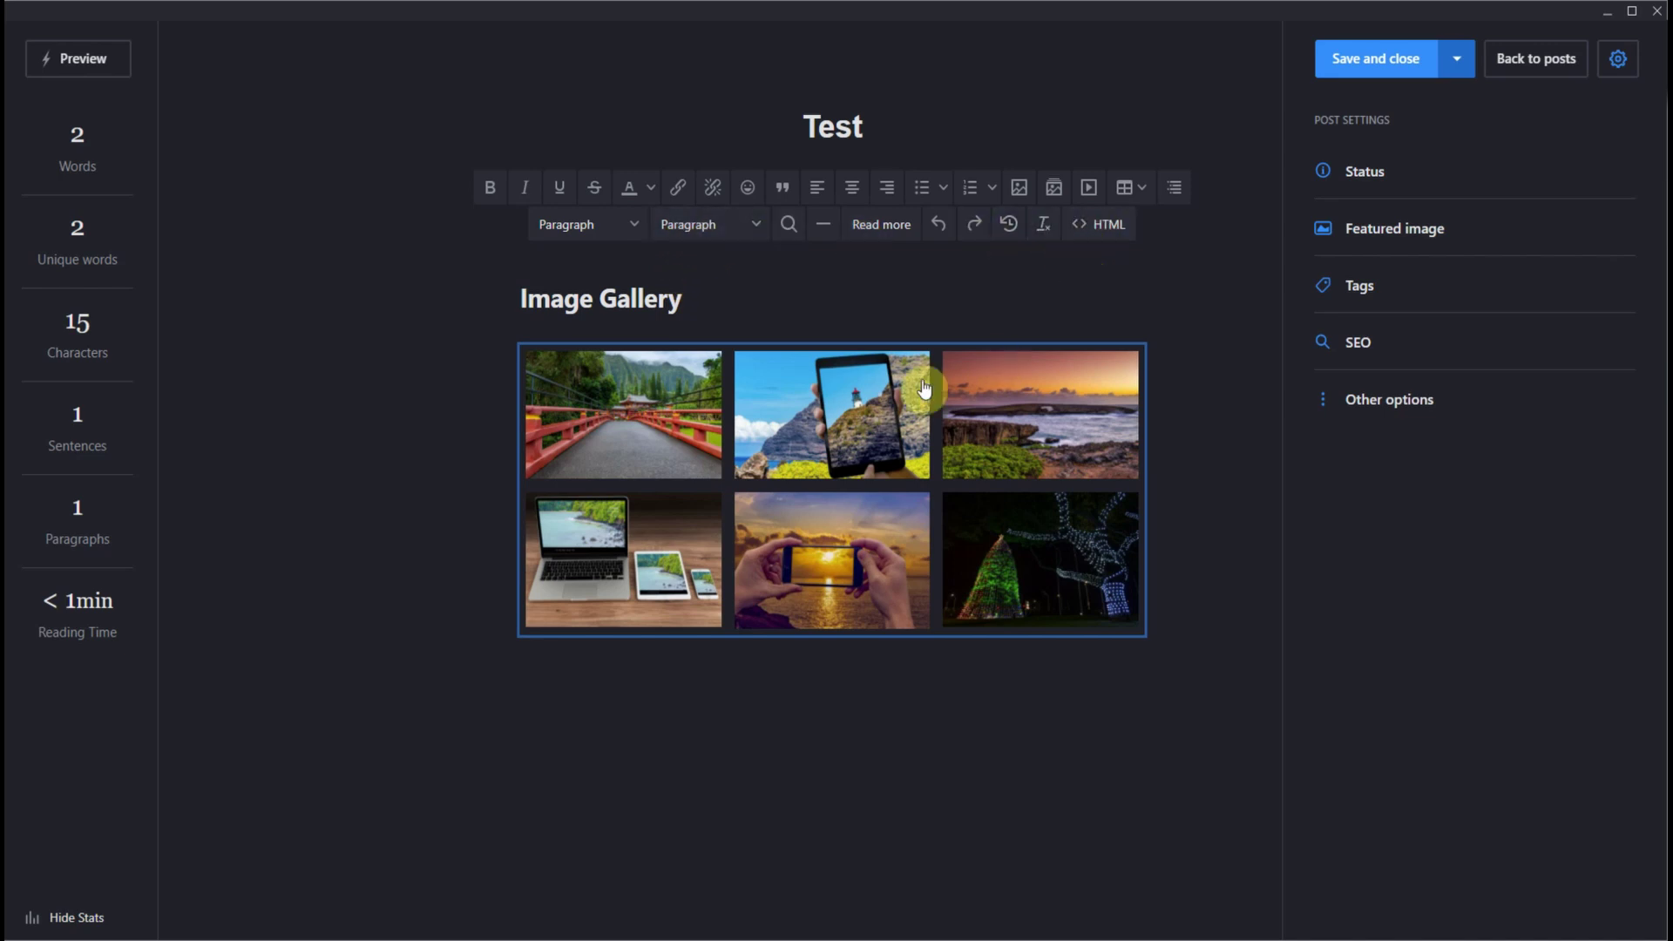
Review the post's gallery HTML source and cancel without applying changes
left_click(1095, 237)
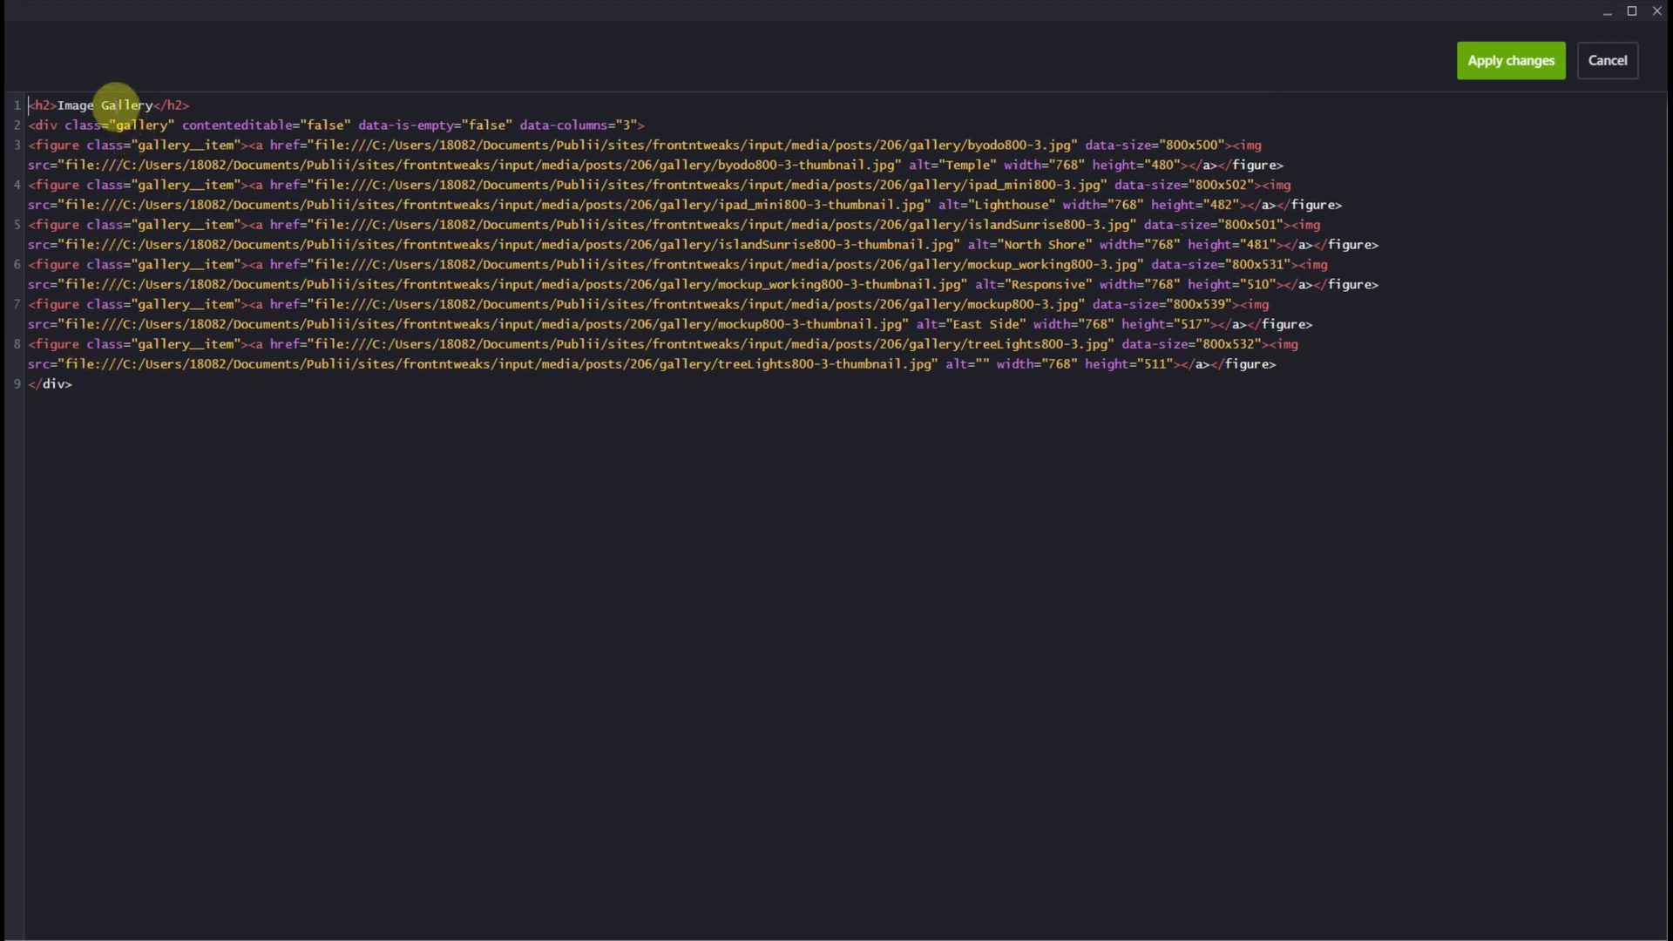
left_click(1609, 65)
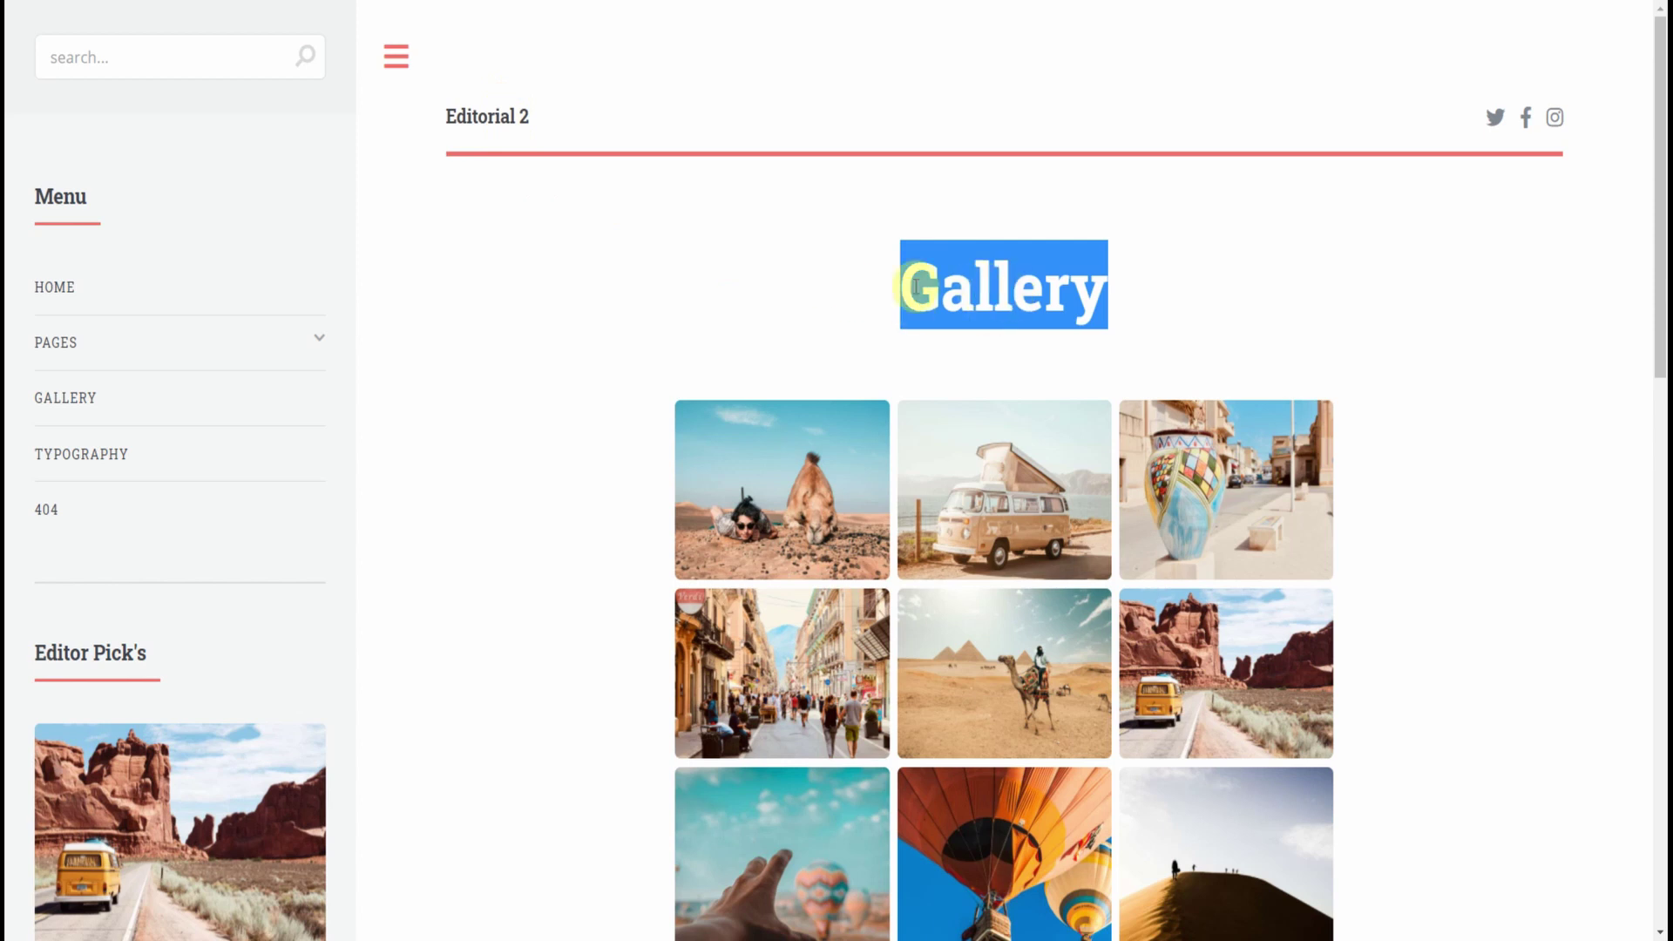
Page through the demo gallery lightbox from the first photo to the camel by the pyramids, then close it
scroll(1009, 346, "down", 7)
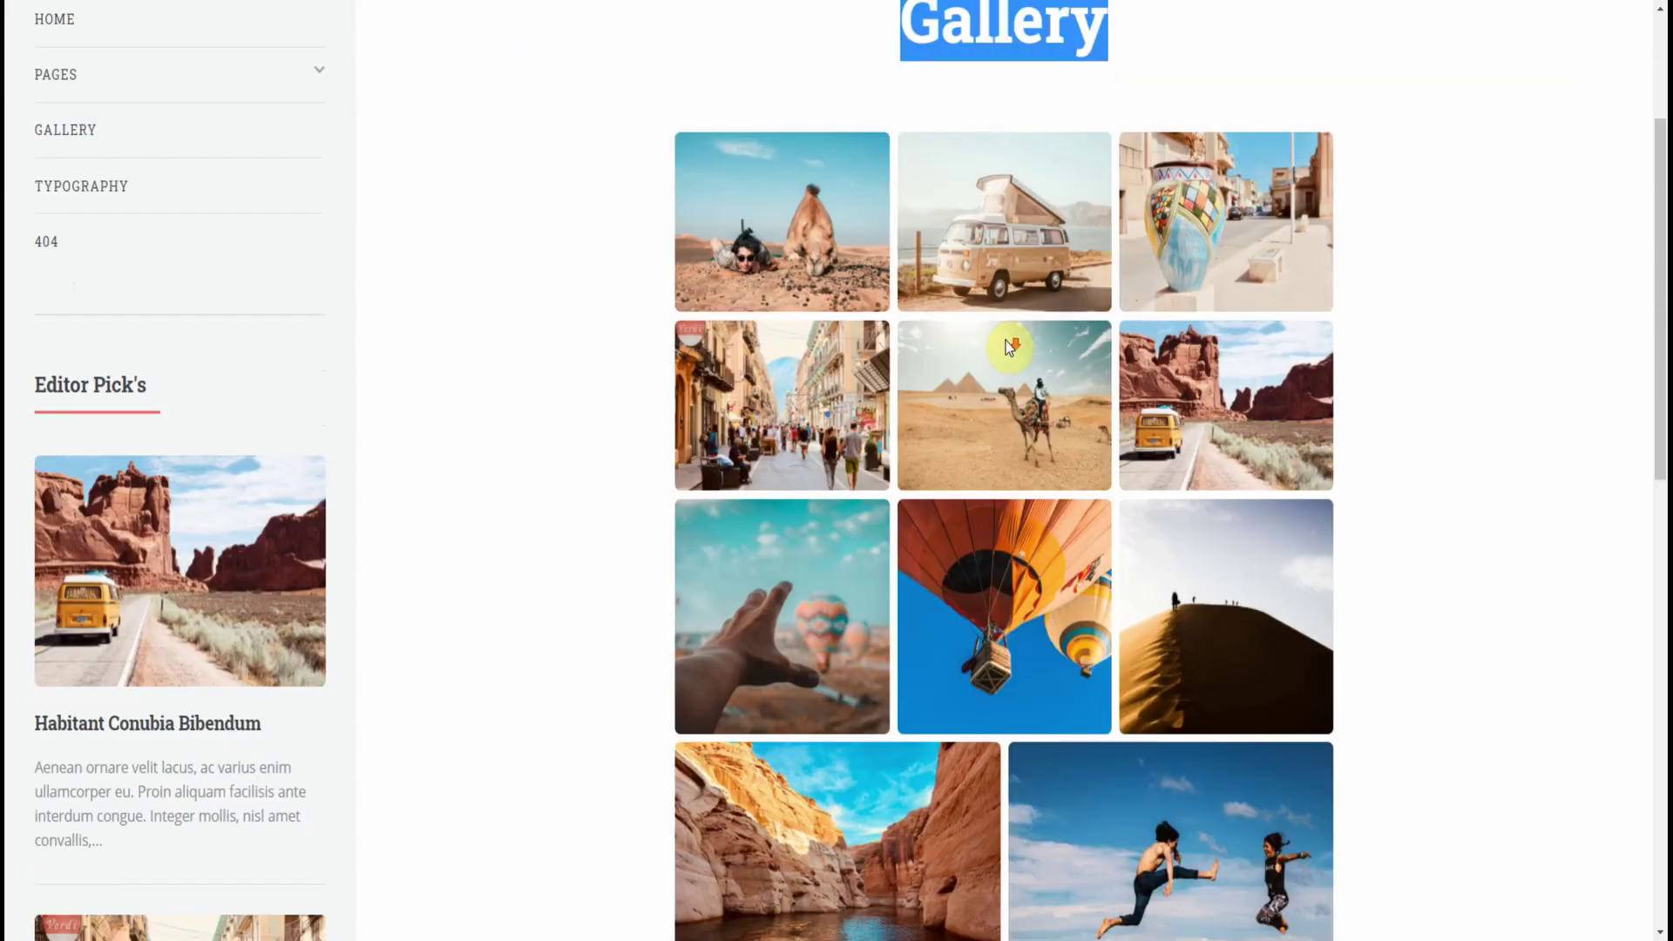
scroll(1002, 371, "up", 4)
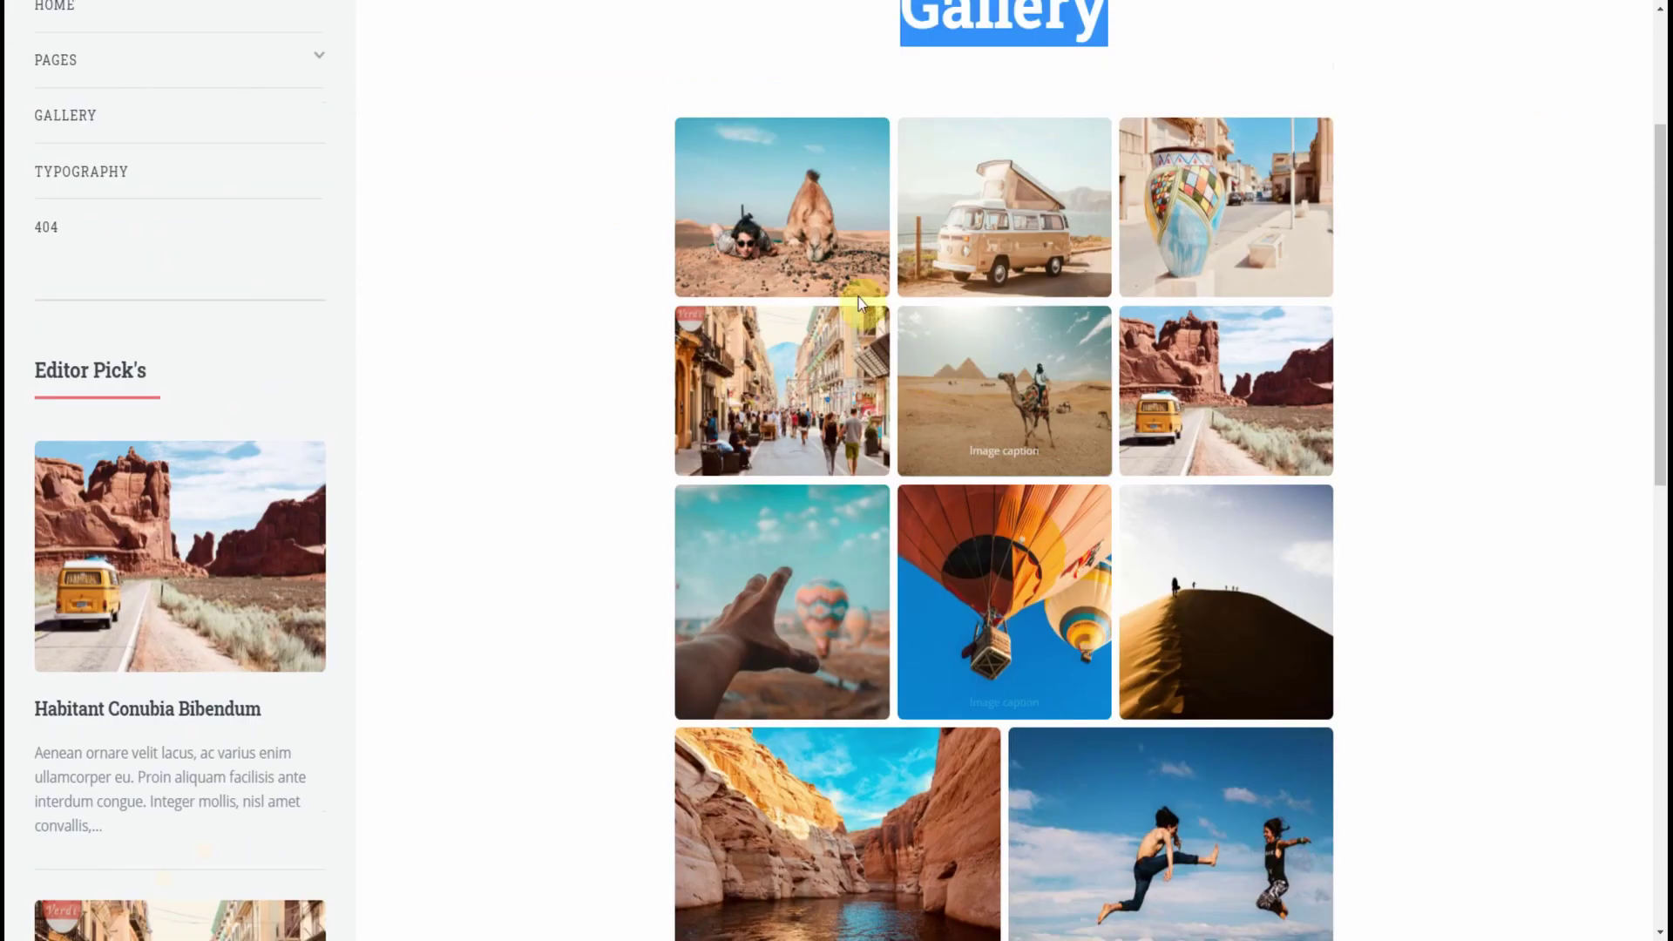
left_click(825, 247)
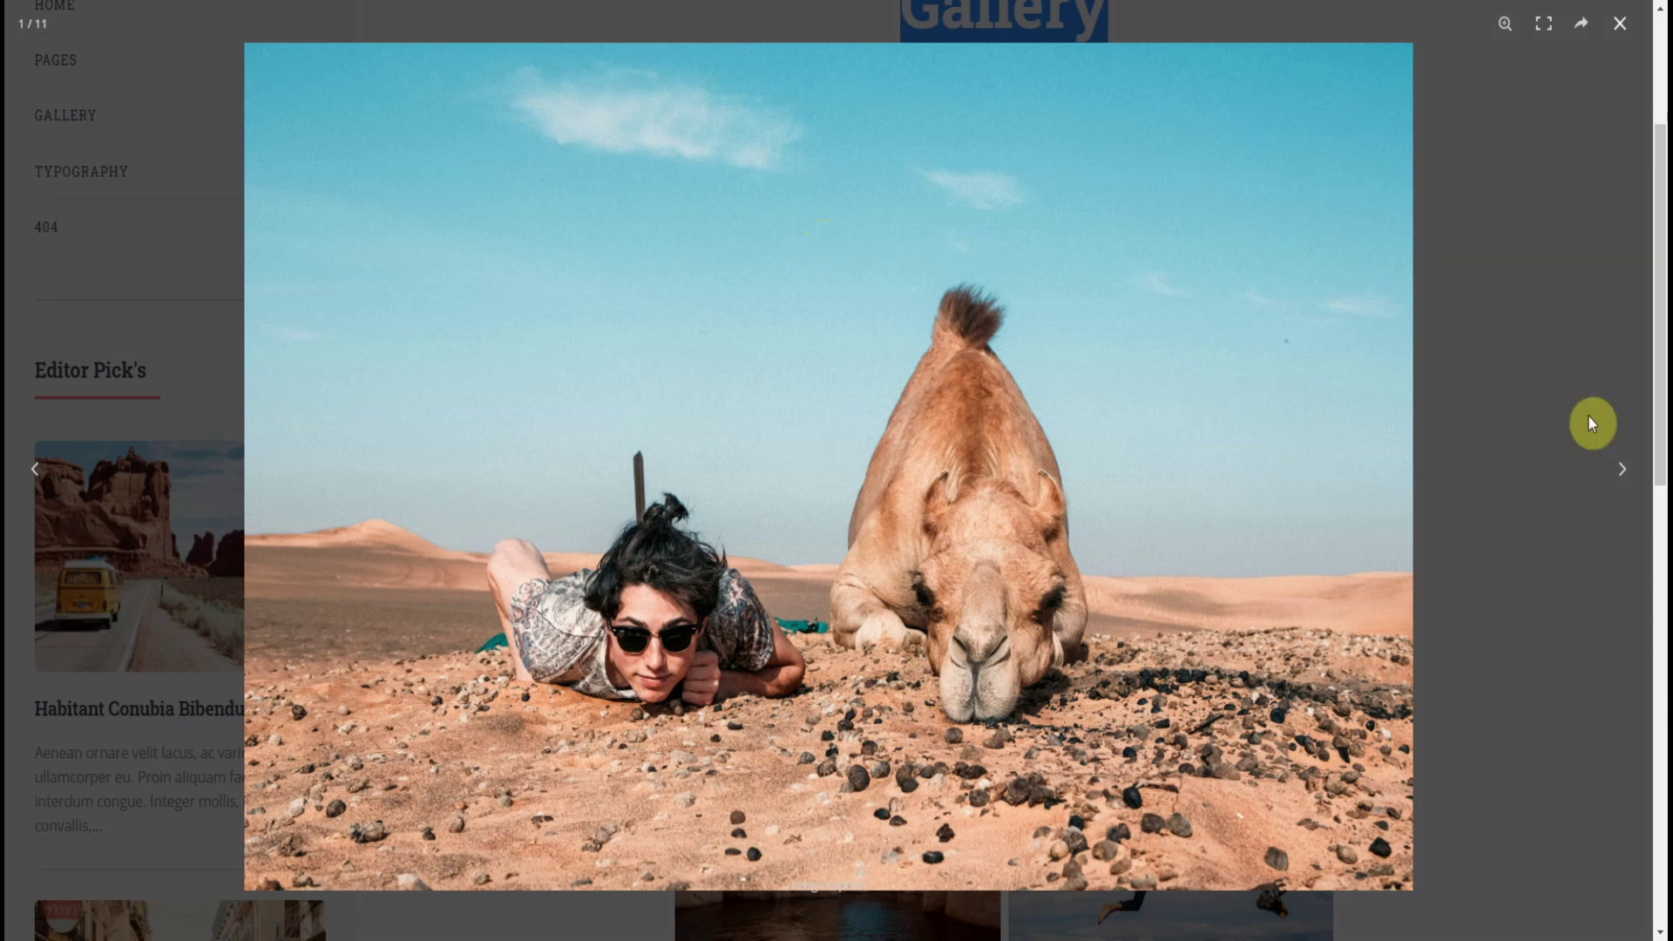
left_click(1620, 475)
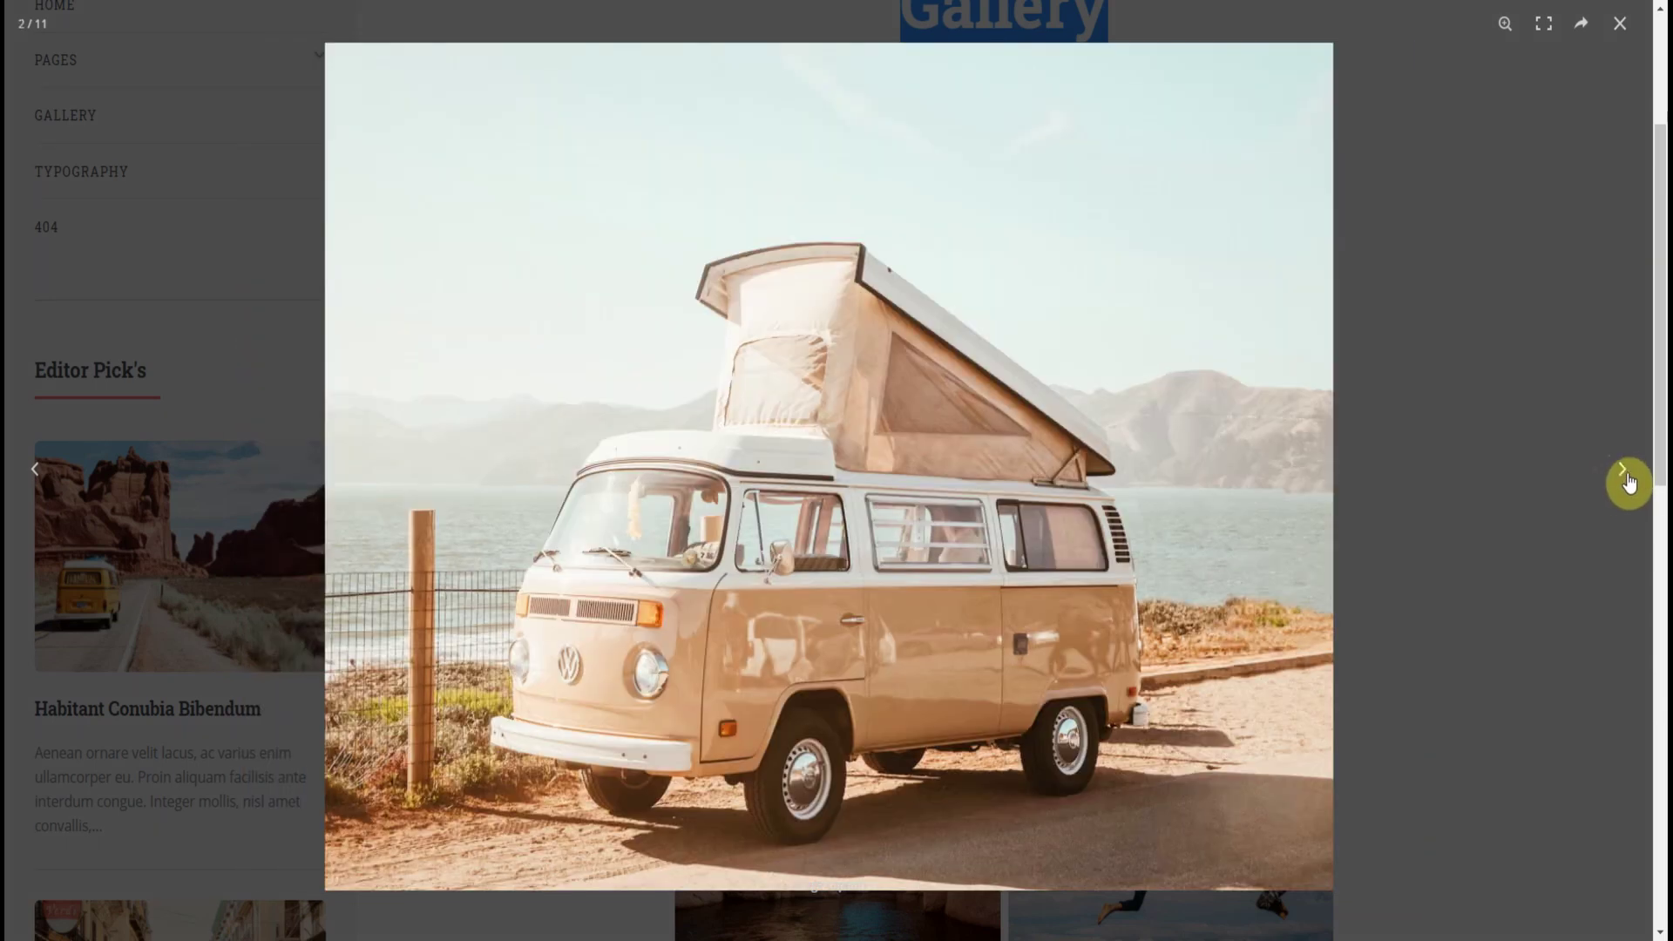
left_click(1625, 475)
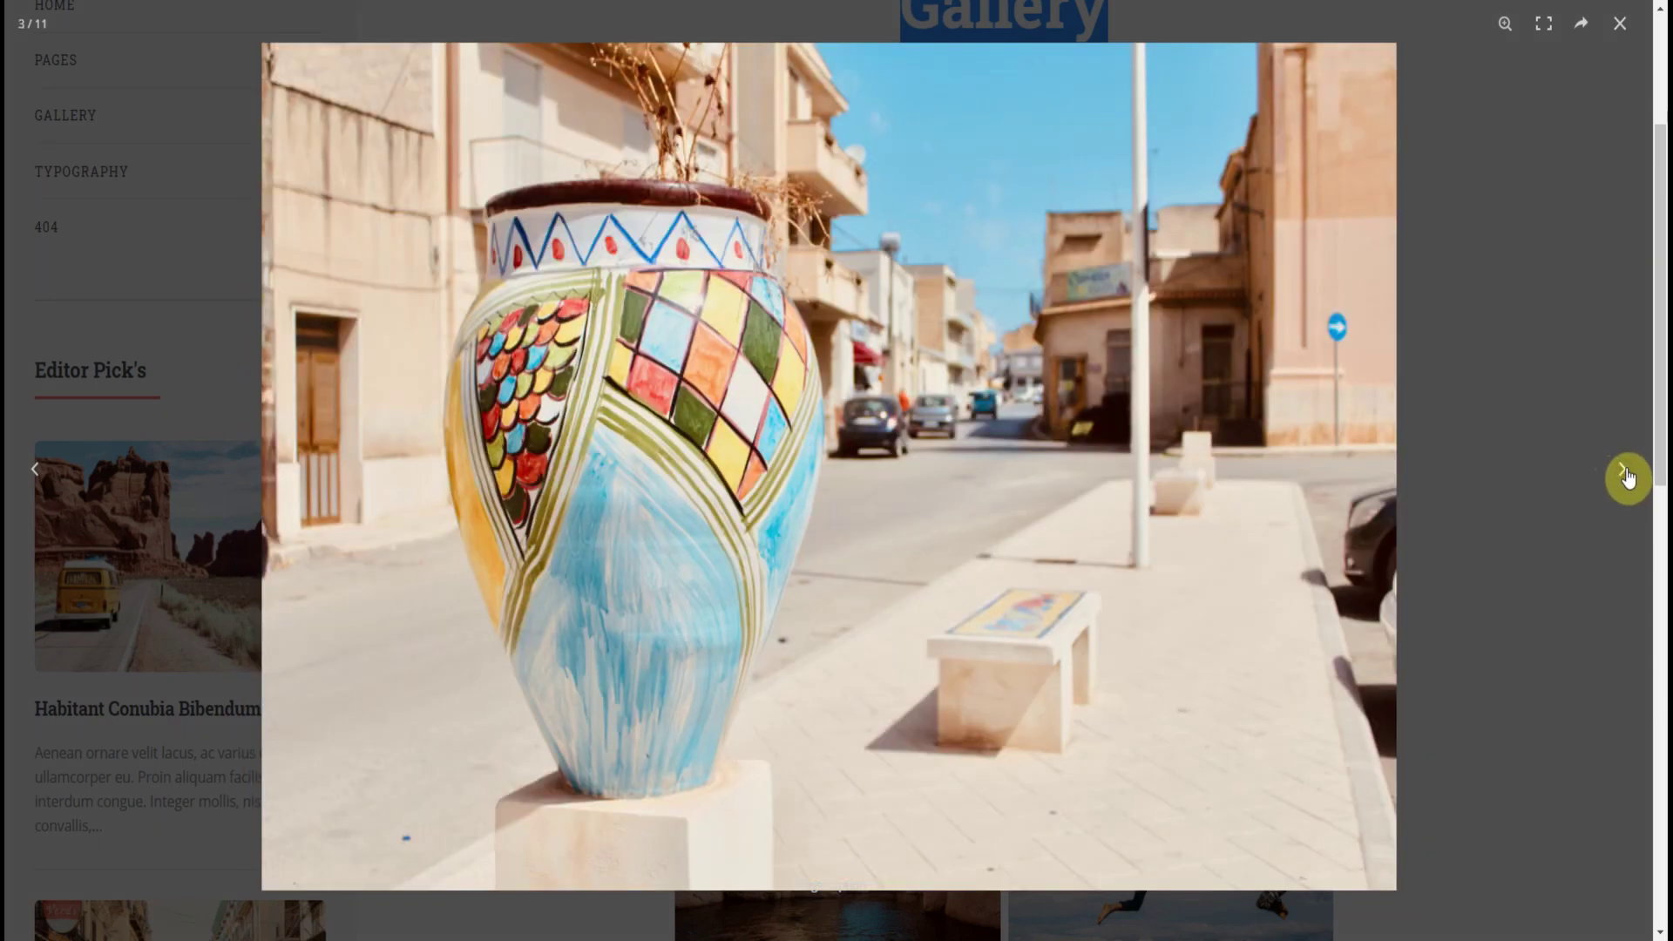
left_click(1626, 476)
left_click(1626, 476)
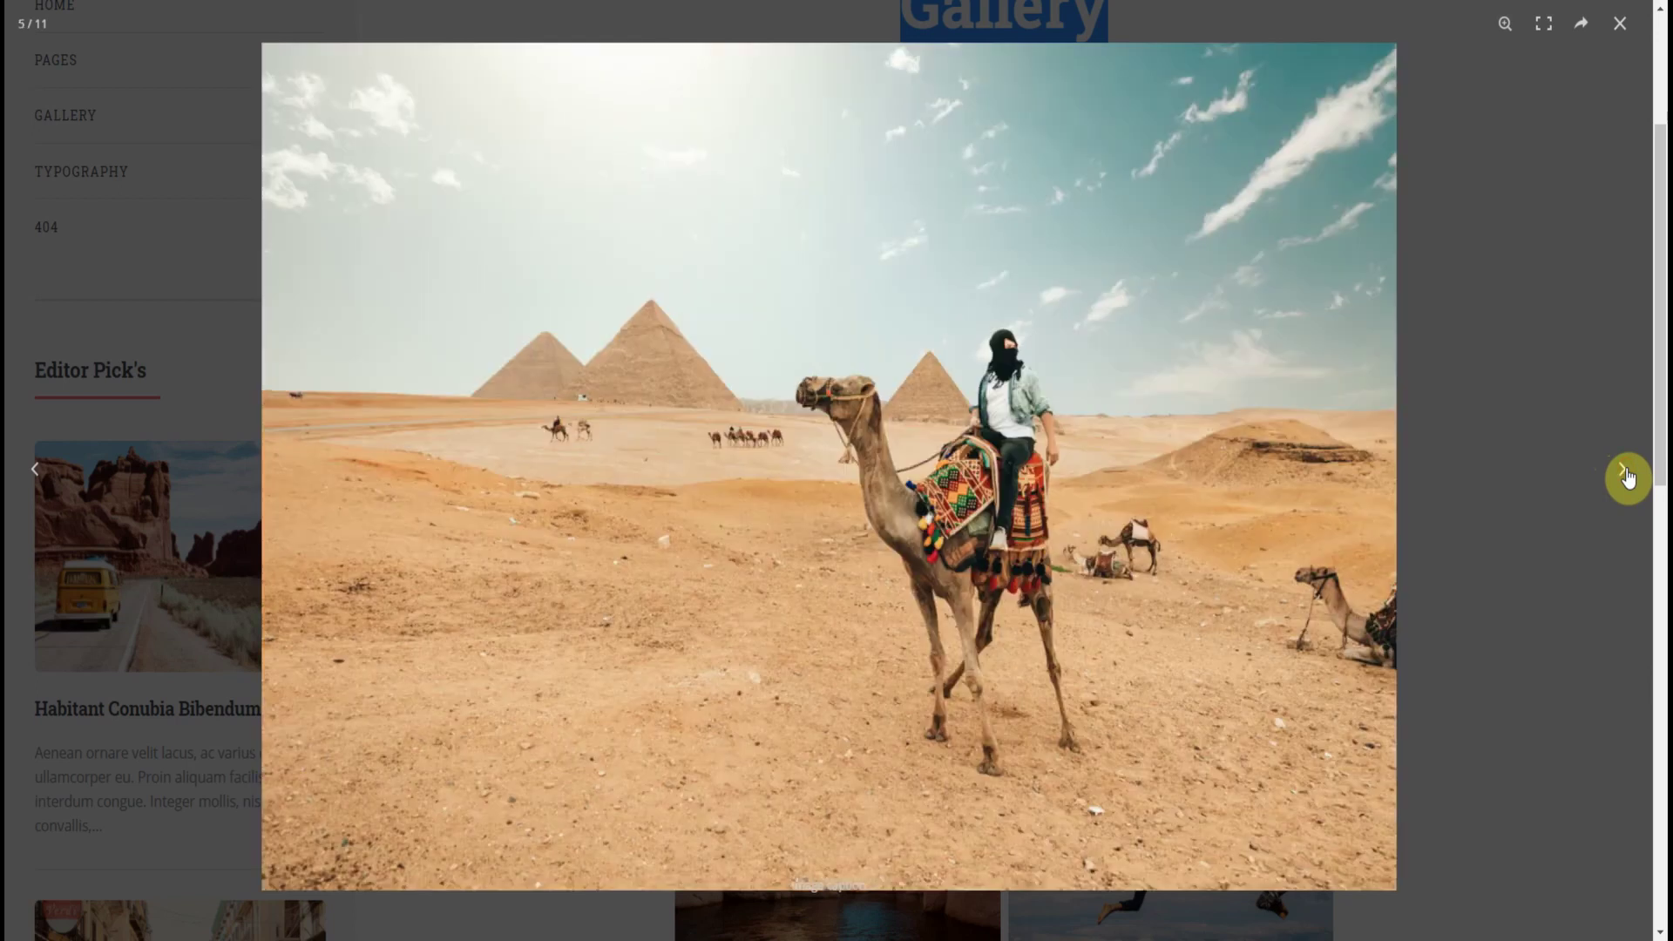
left_click(1622, 28)
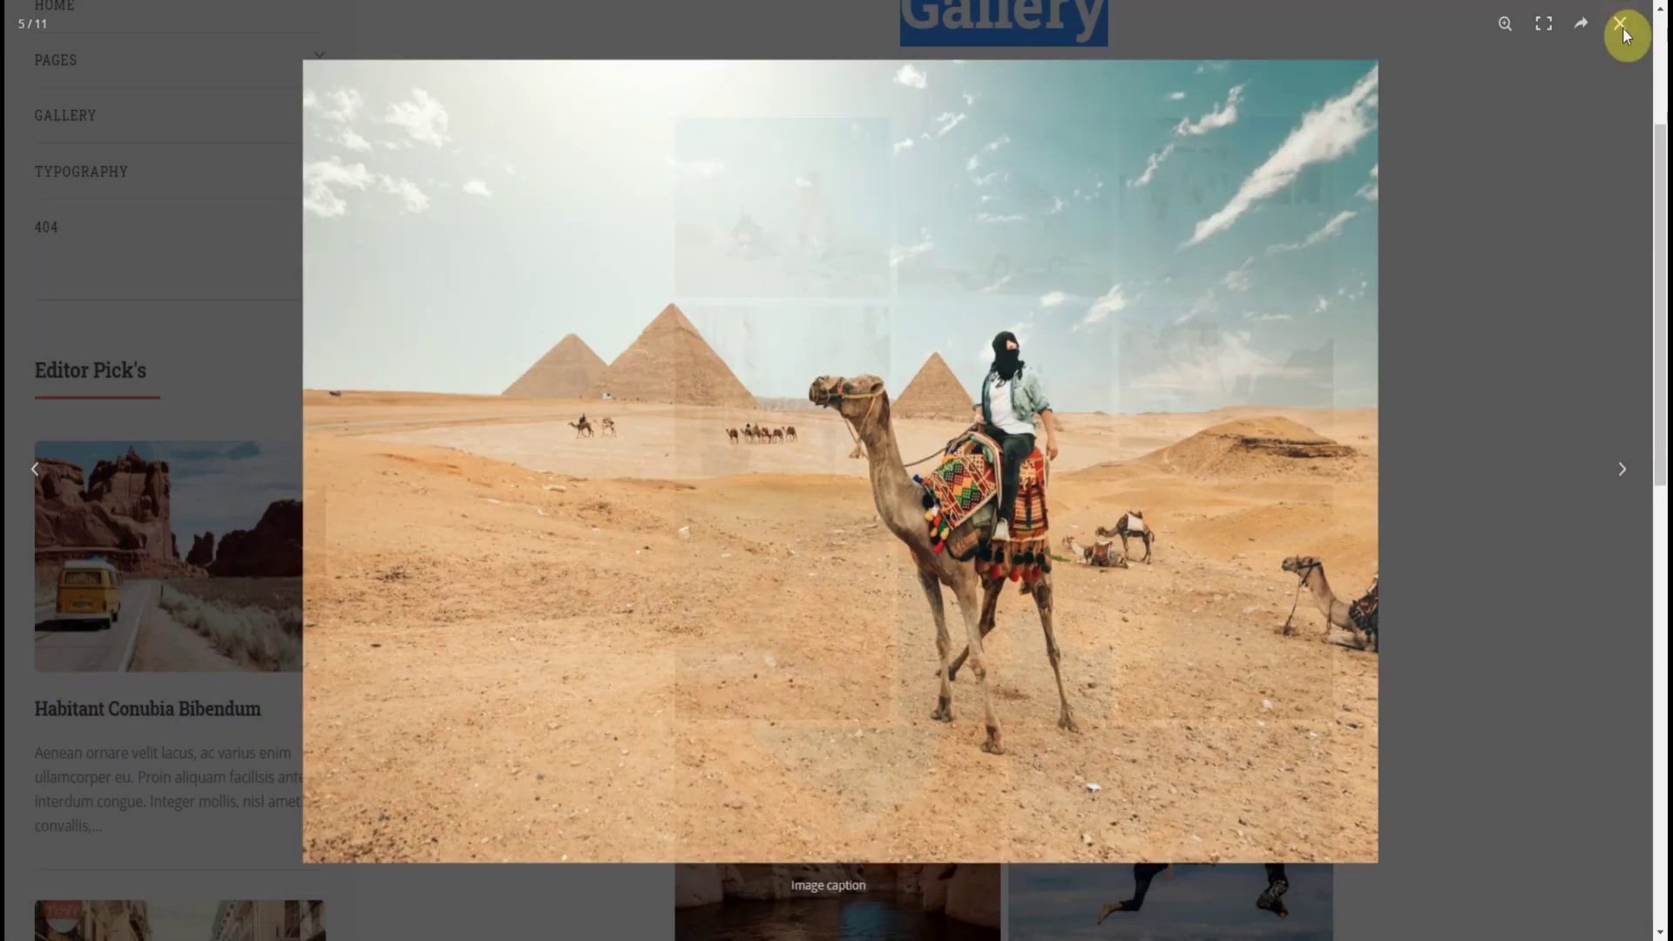
View the canyon photo enlarged in the lightbox, then close it
scroll(1139, 452, "down", 2)
scroll(1143, 462, "down", 3)
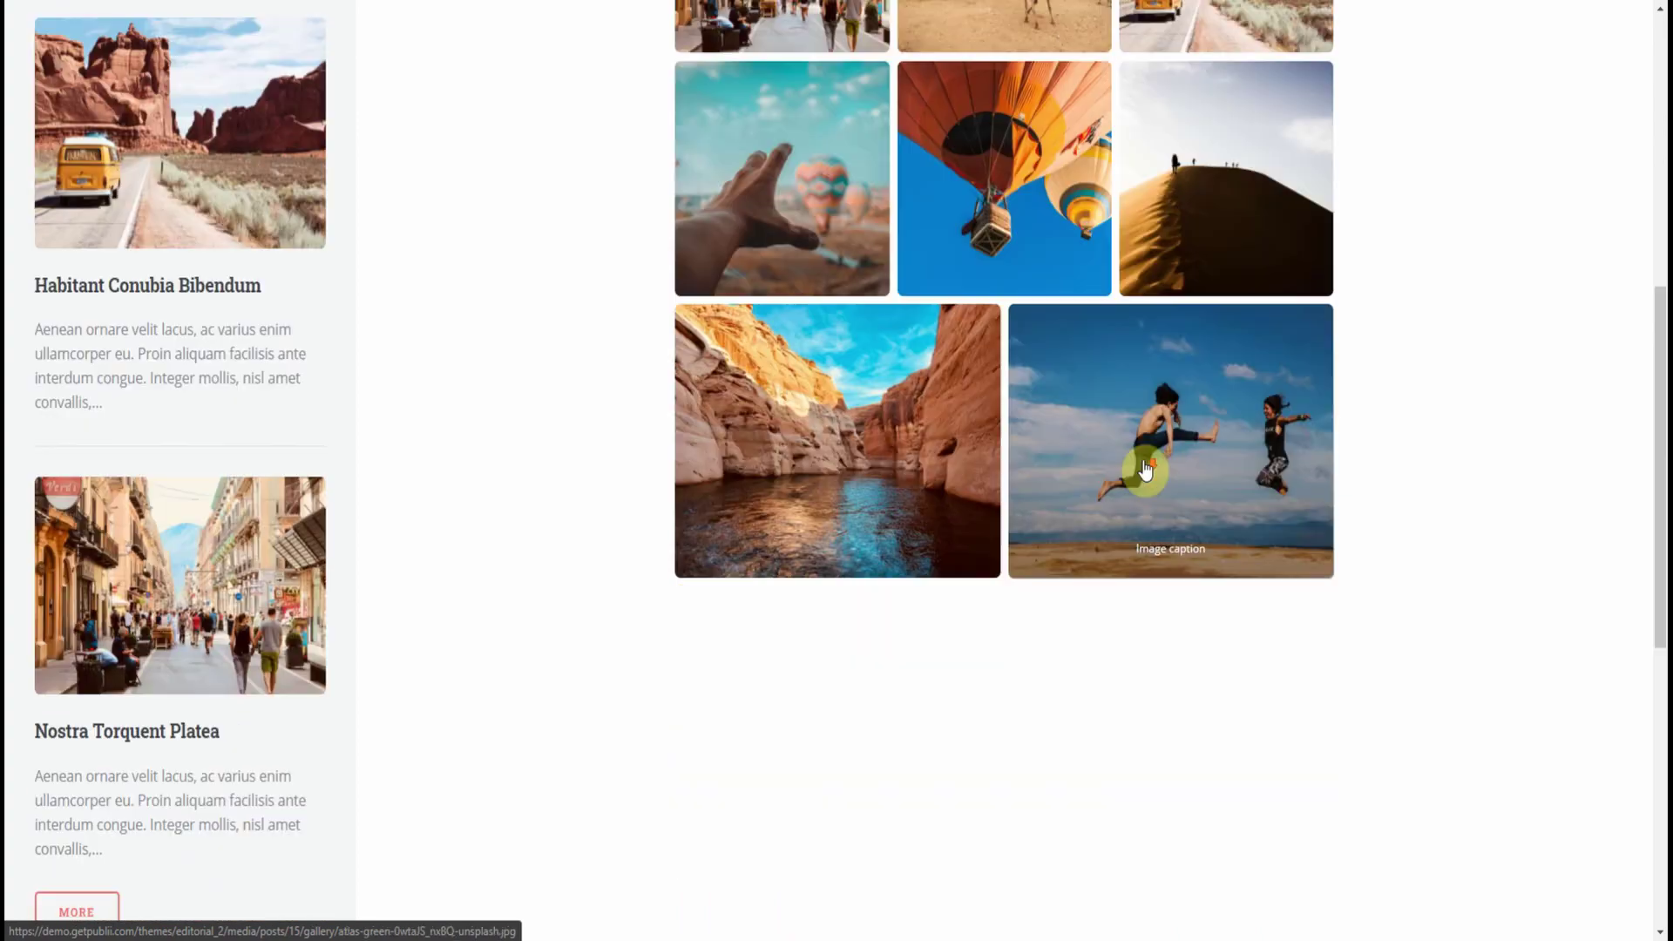
left_click(927, 462)
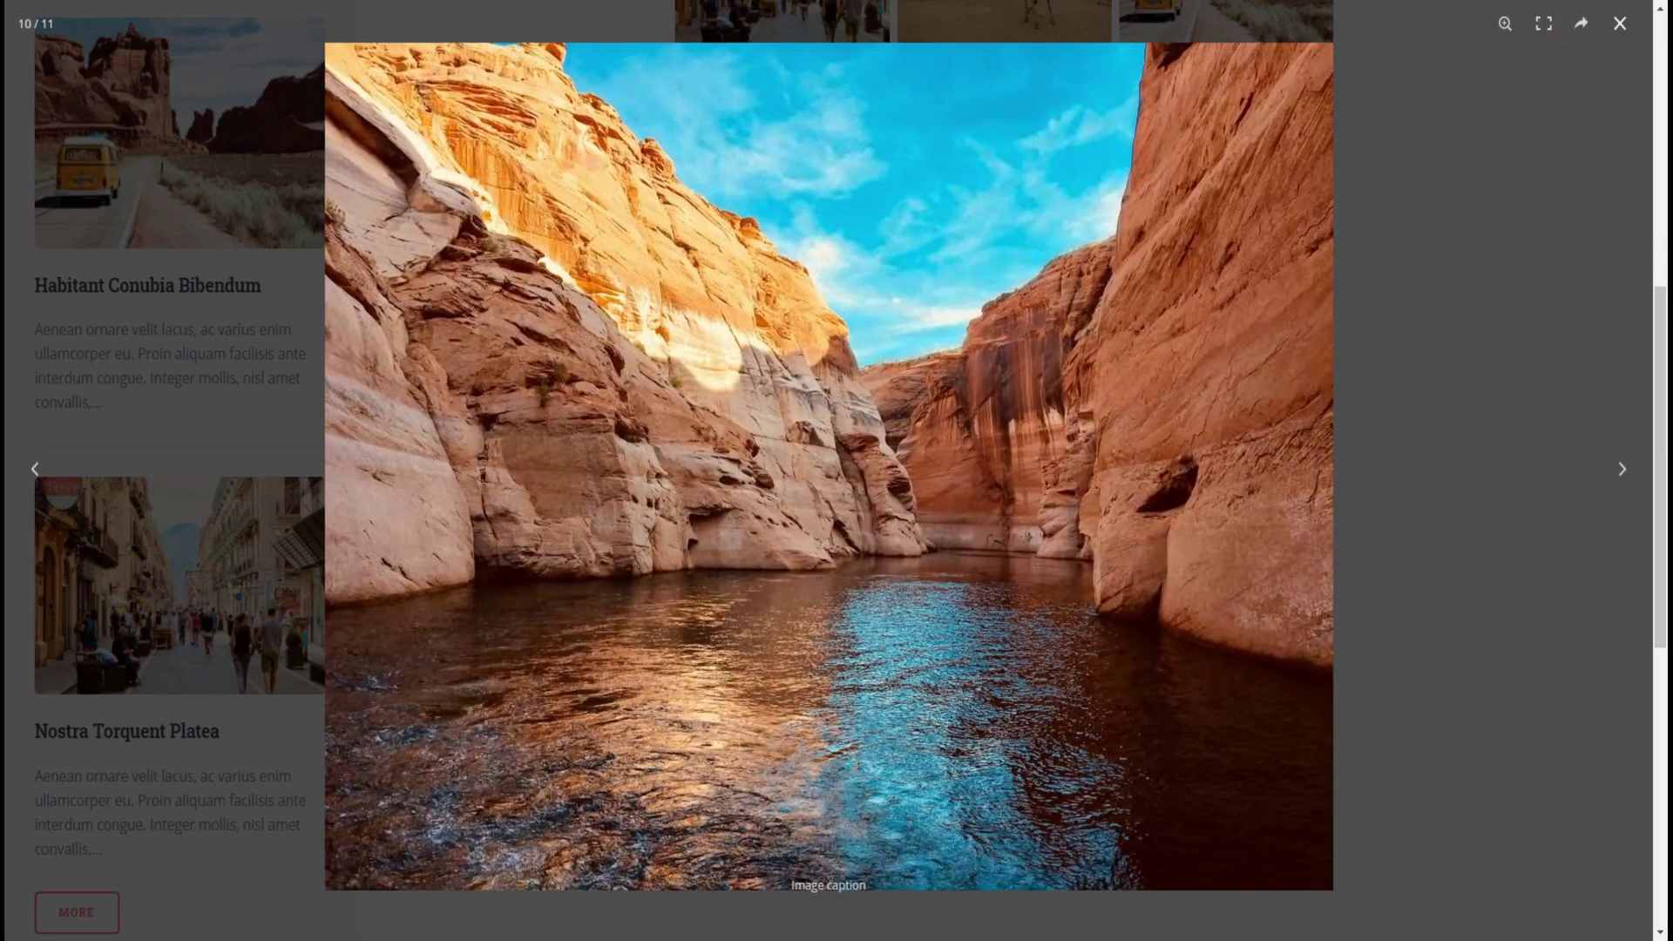
left_click(1623, 26)
Narrow the browser window to minimum width so the gallery reflows to two columns
left_click(1613, 3)
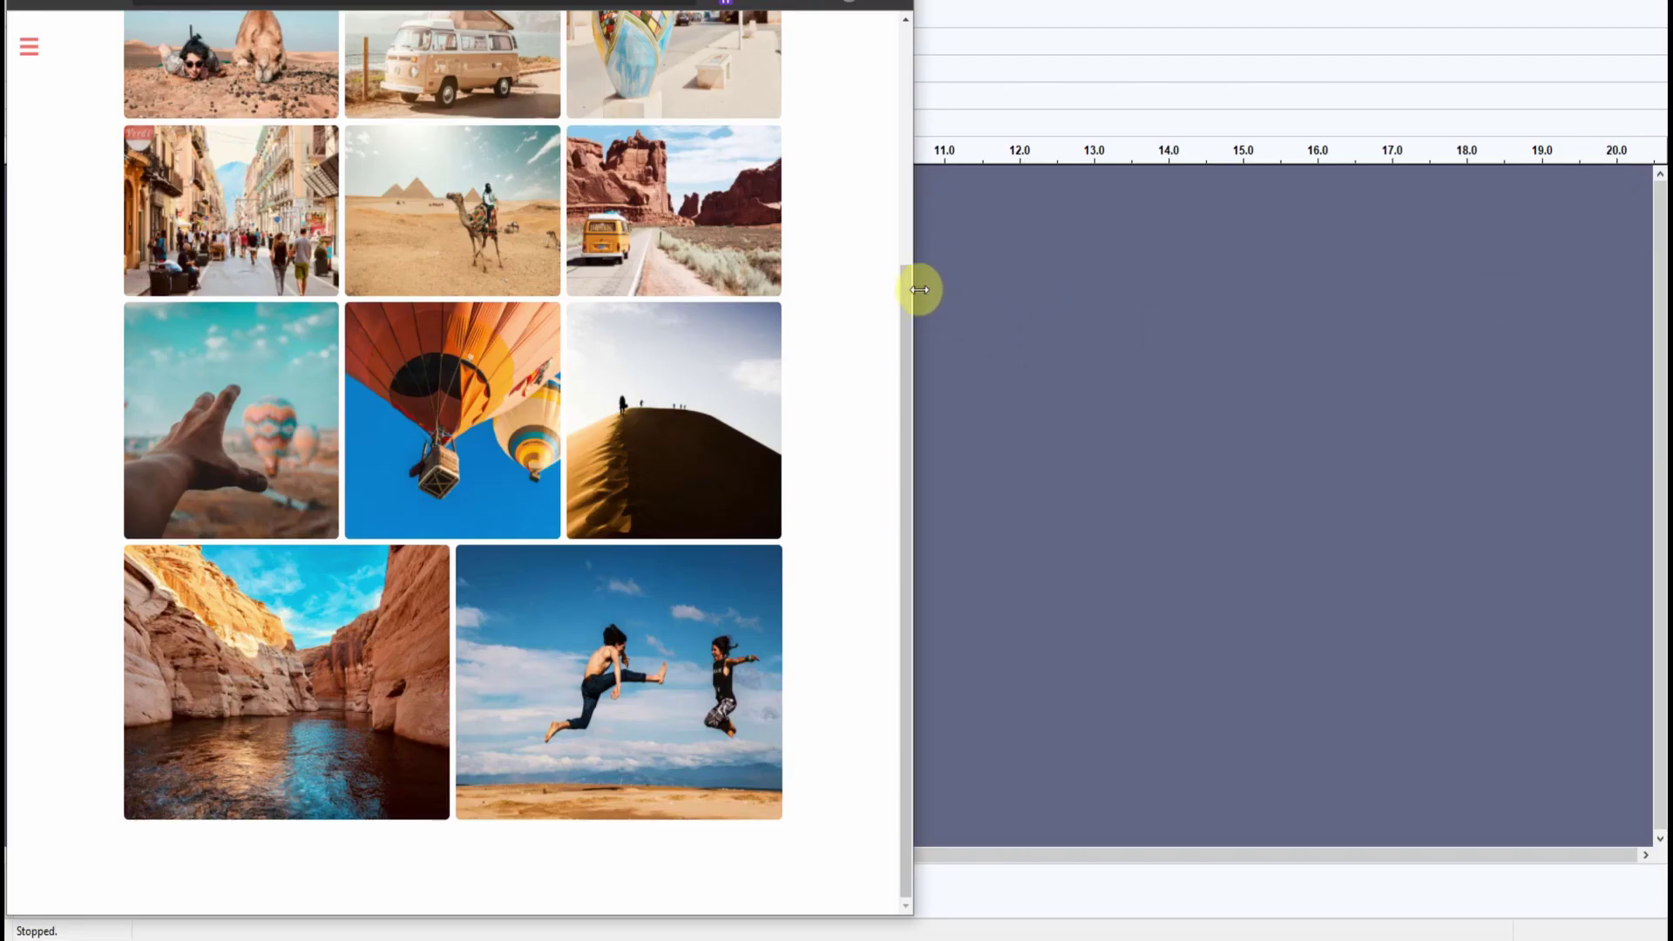
left_click_drag(919, 289, 419, 307)
scroll(312, 402, "down", 3)
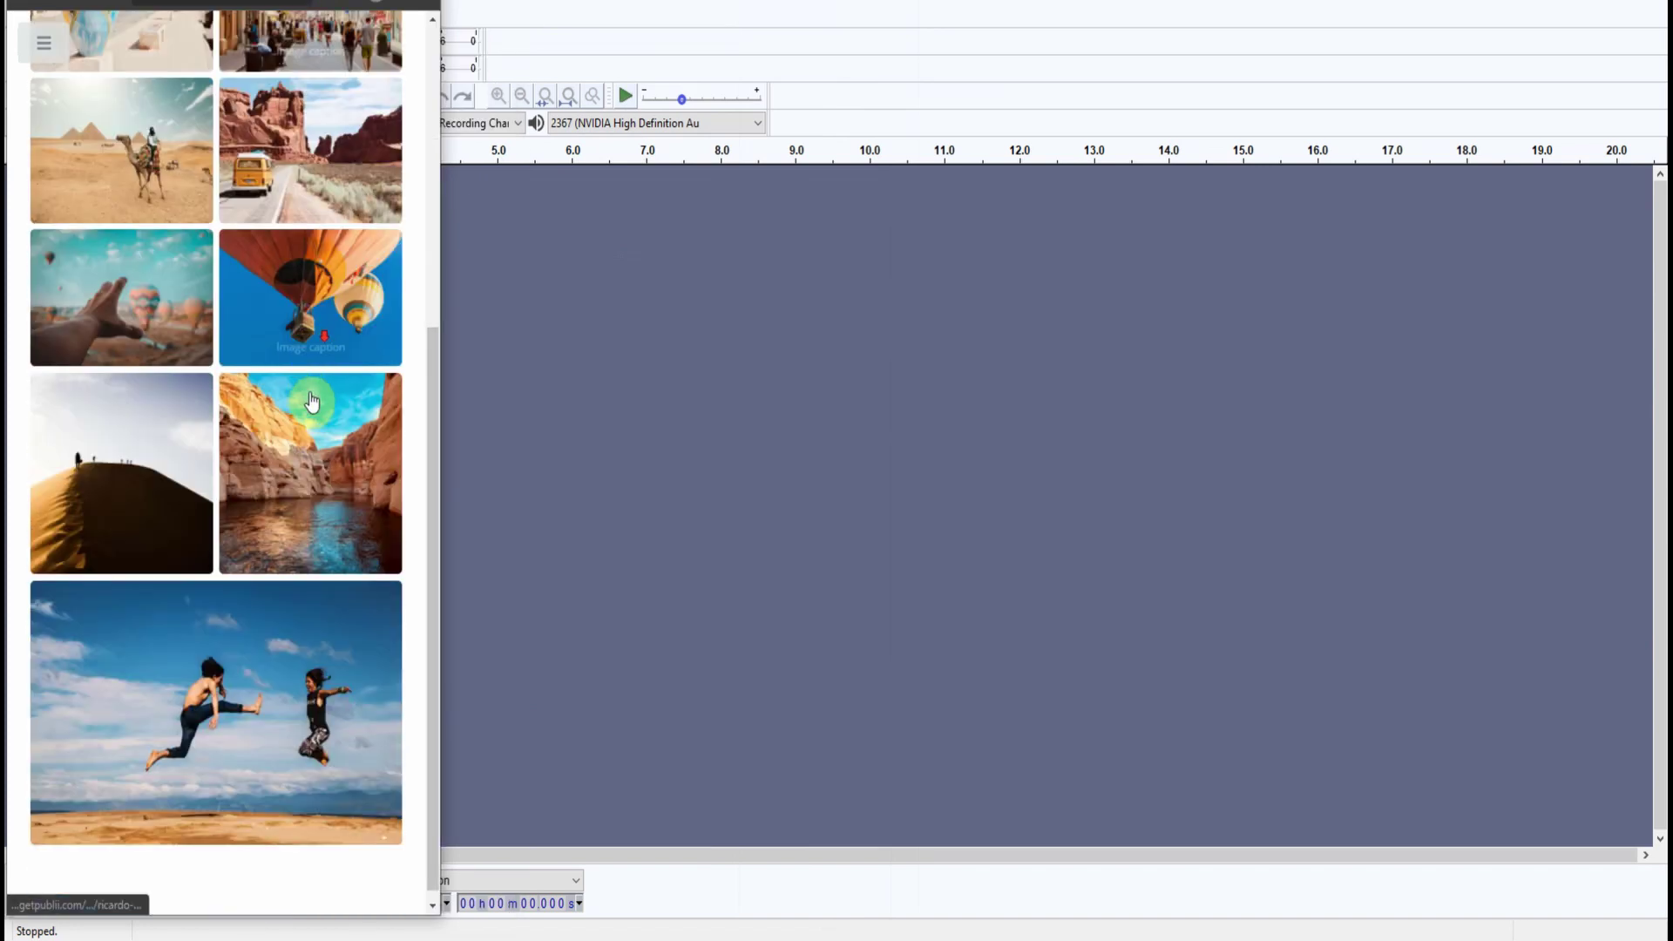
Open the canyon photo in the narrow lightbox, advance three photos to the camper van, and close
left_click(316, 403)
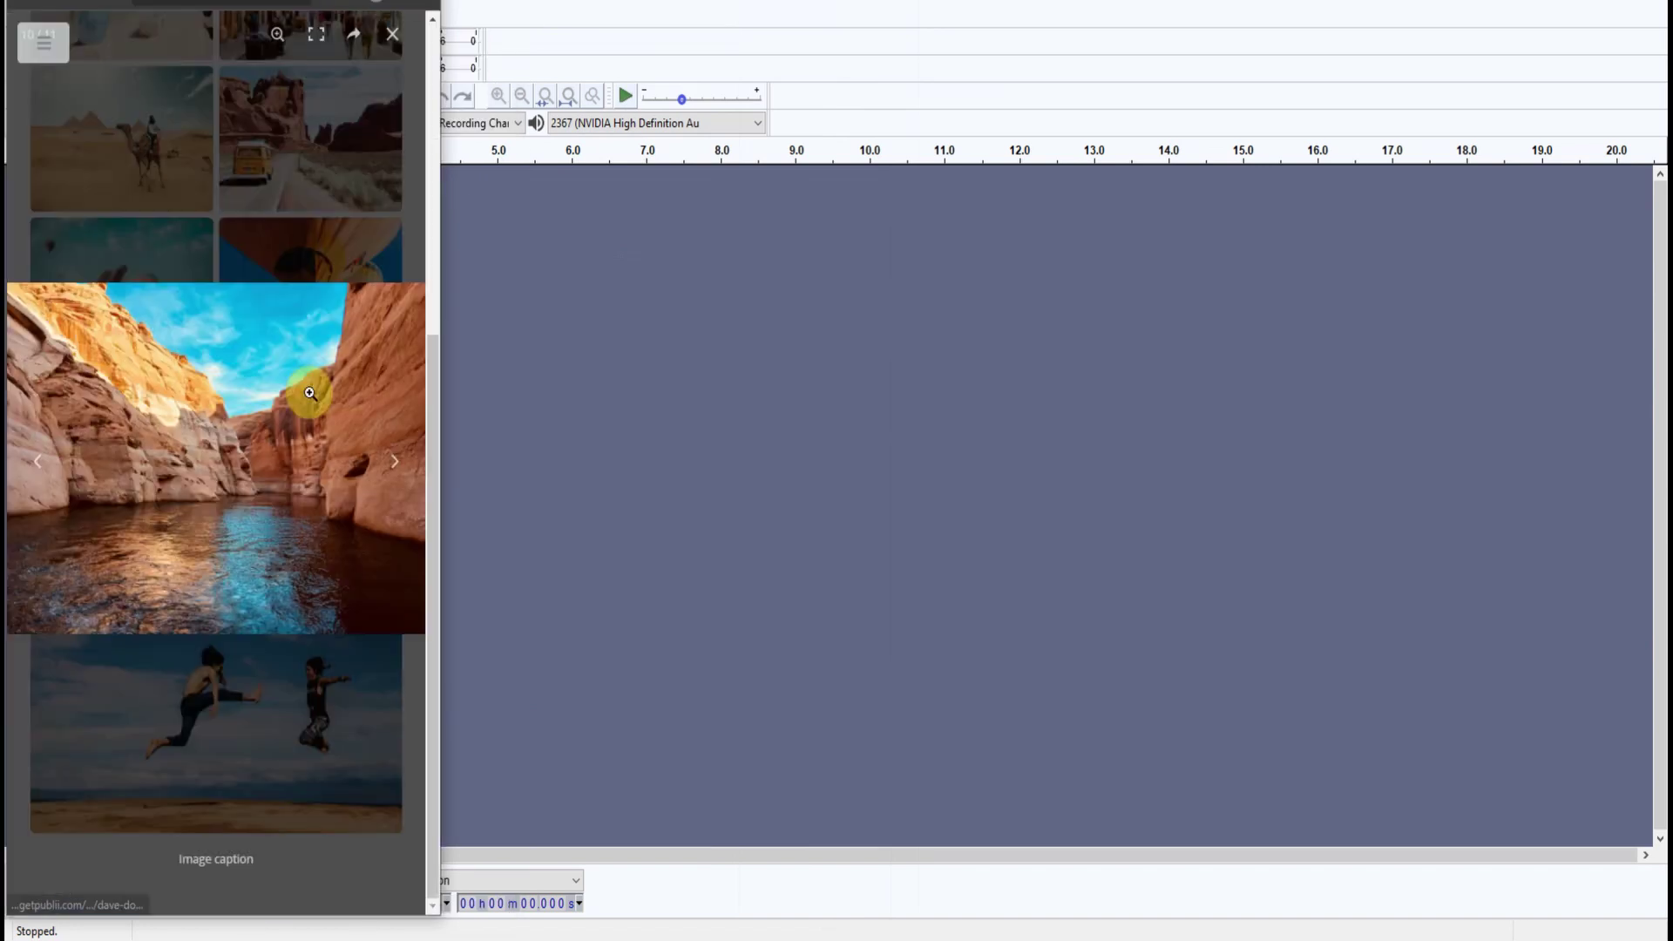
left_click(392, 476)
left_click(393, 475)
left_click(395, 476)
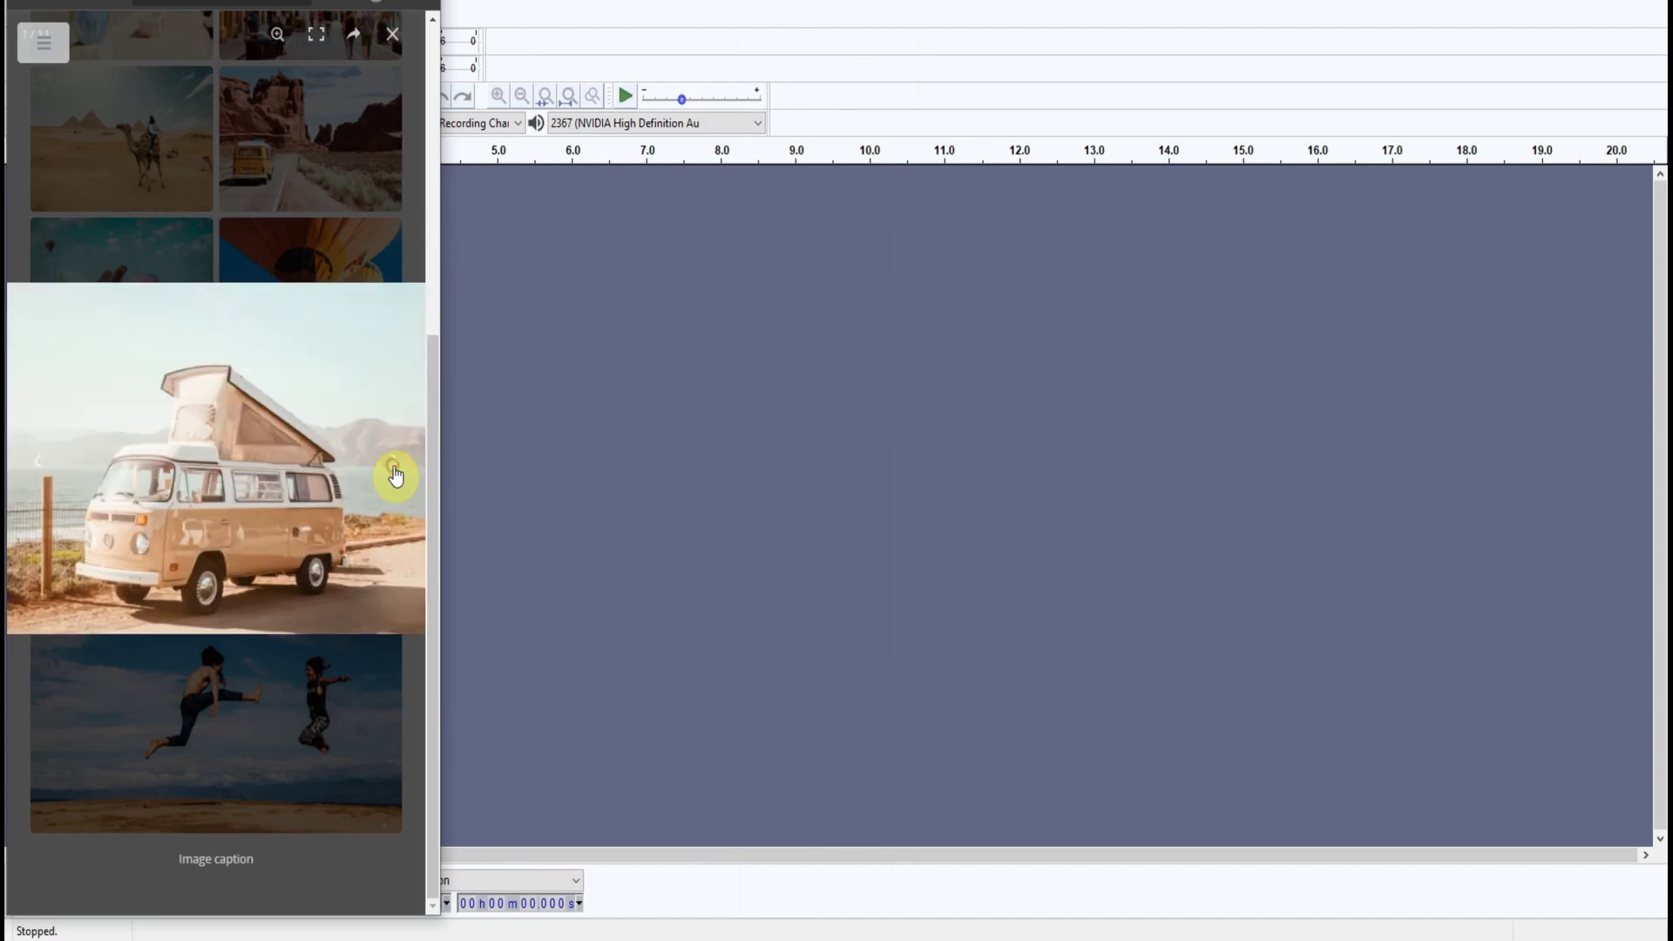
left_click(390, 39)
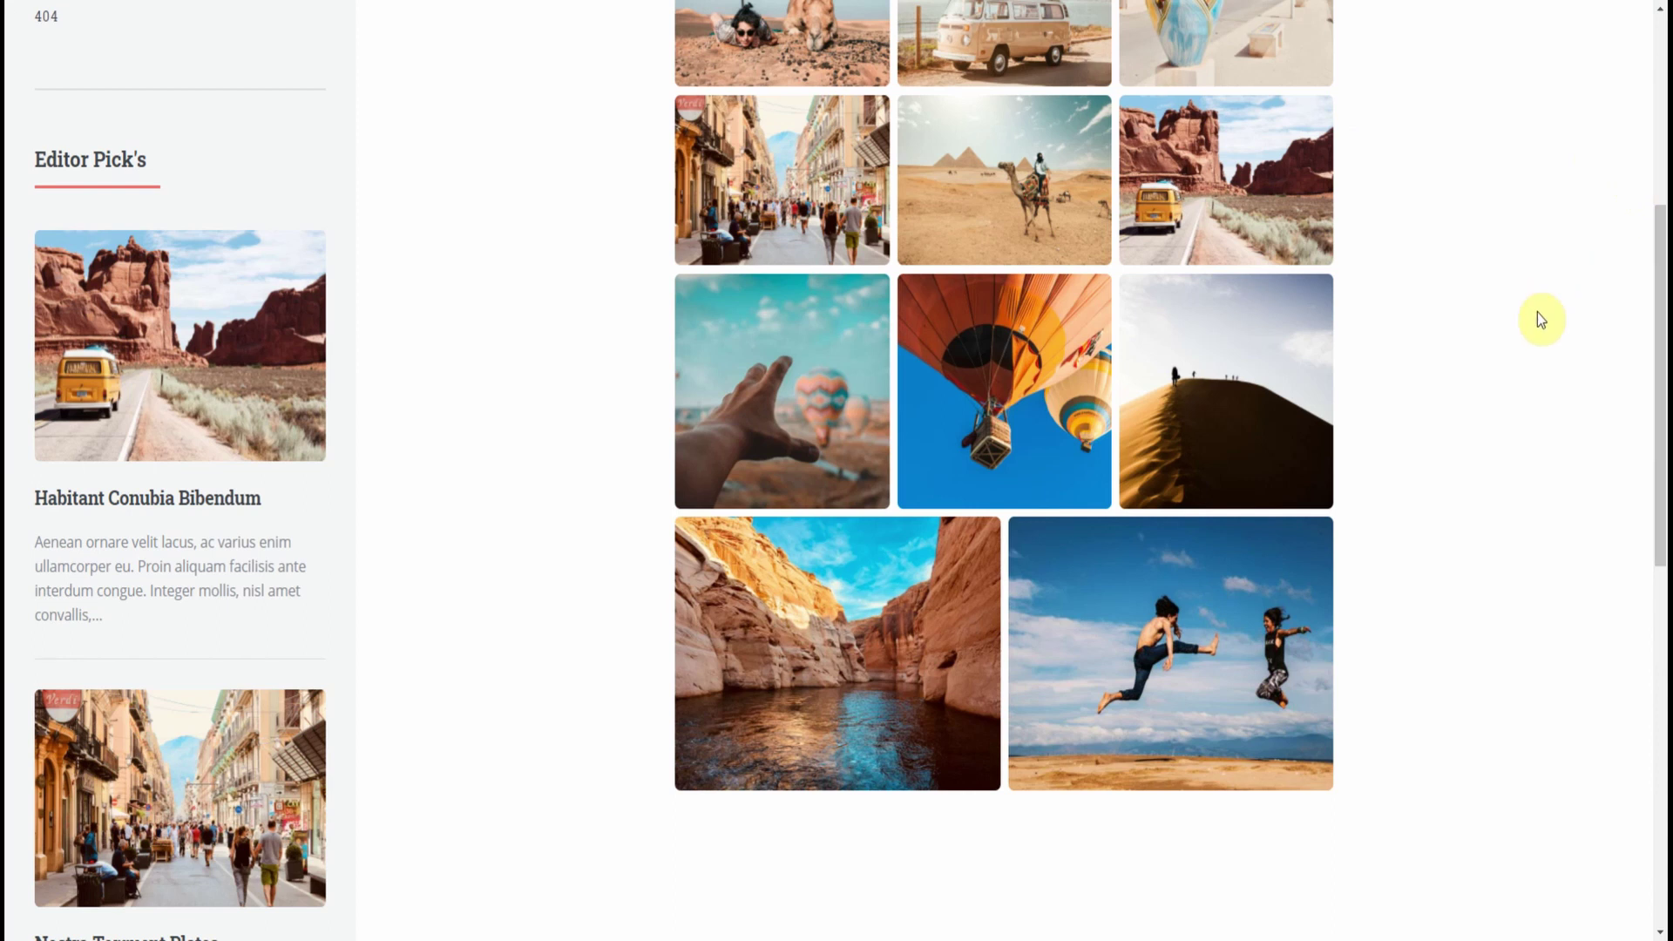
Back in the Test post preview, enlarge the red bridge photo in the lightbox (1 of 6)
left_click(1516, 430)
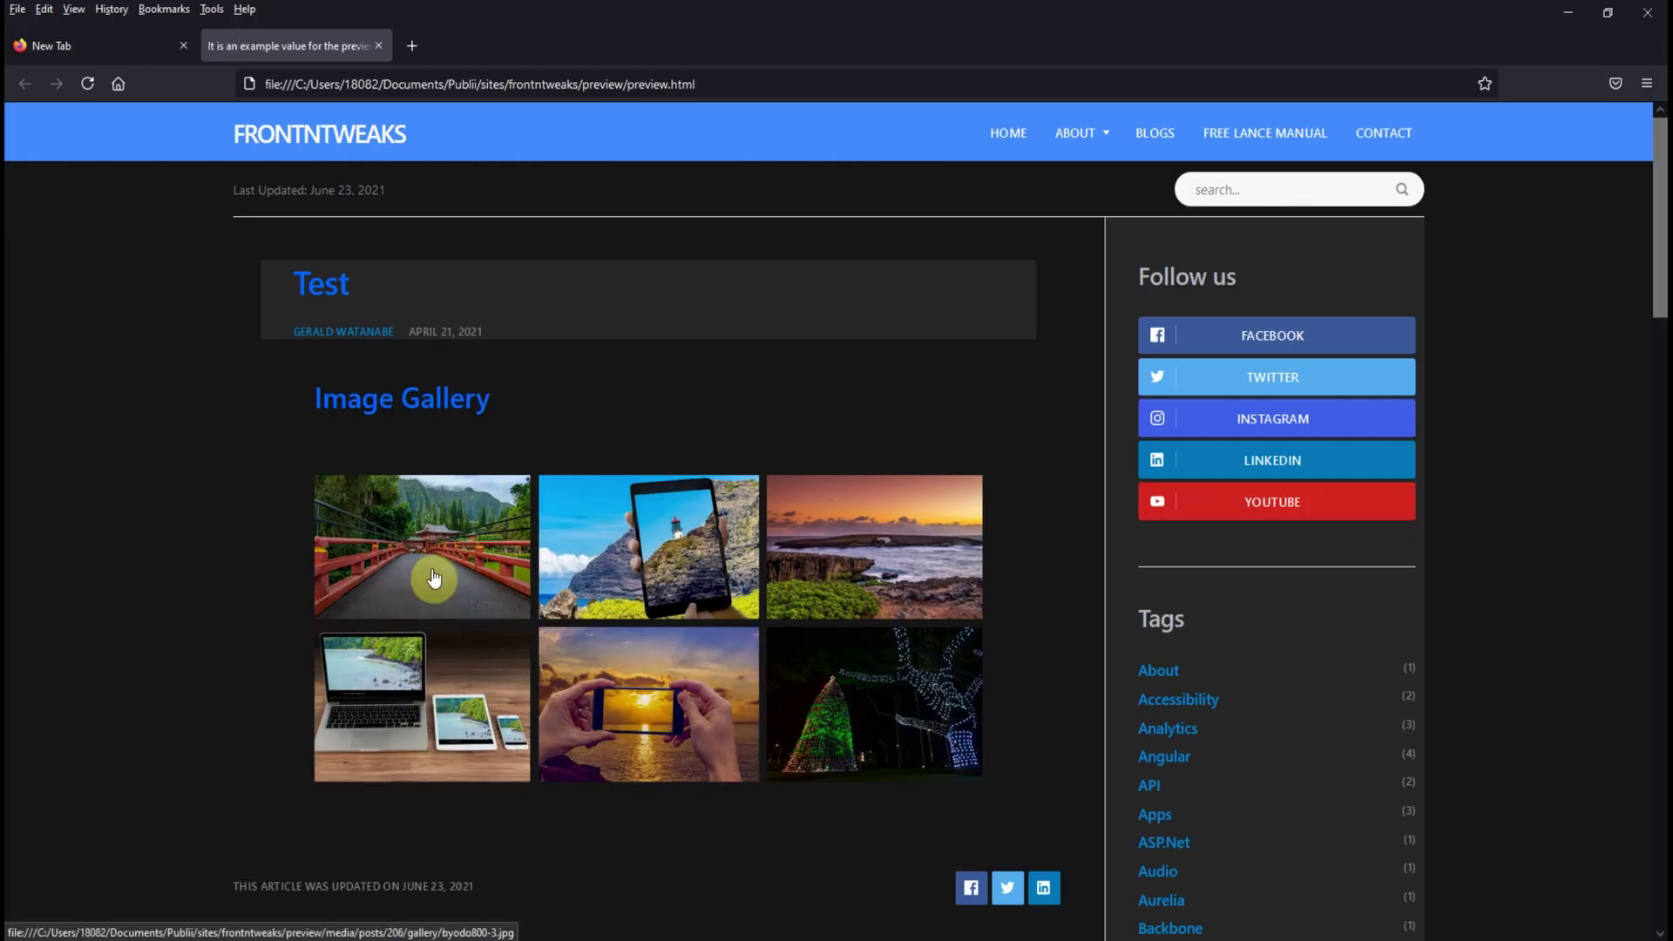
left_click(432, 569)
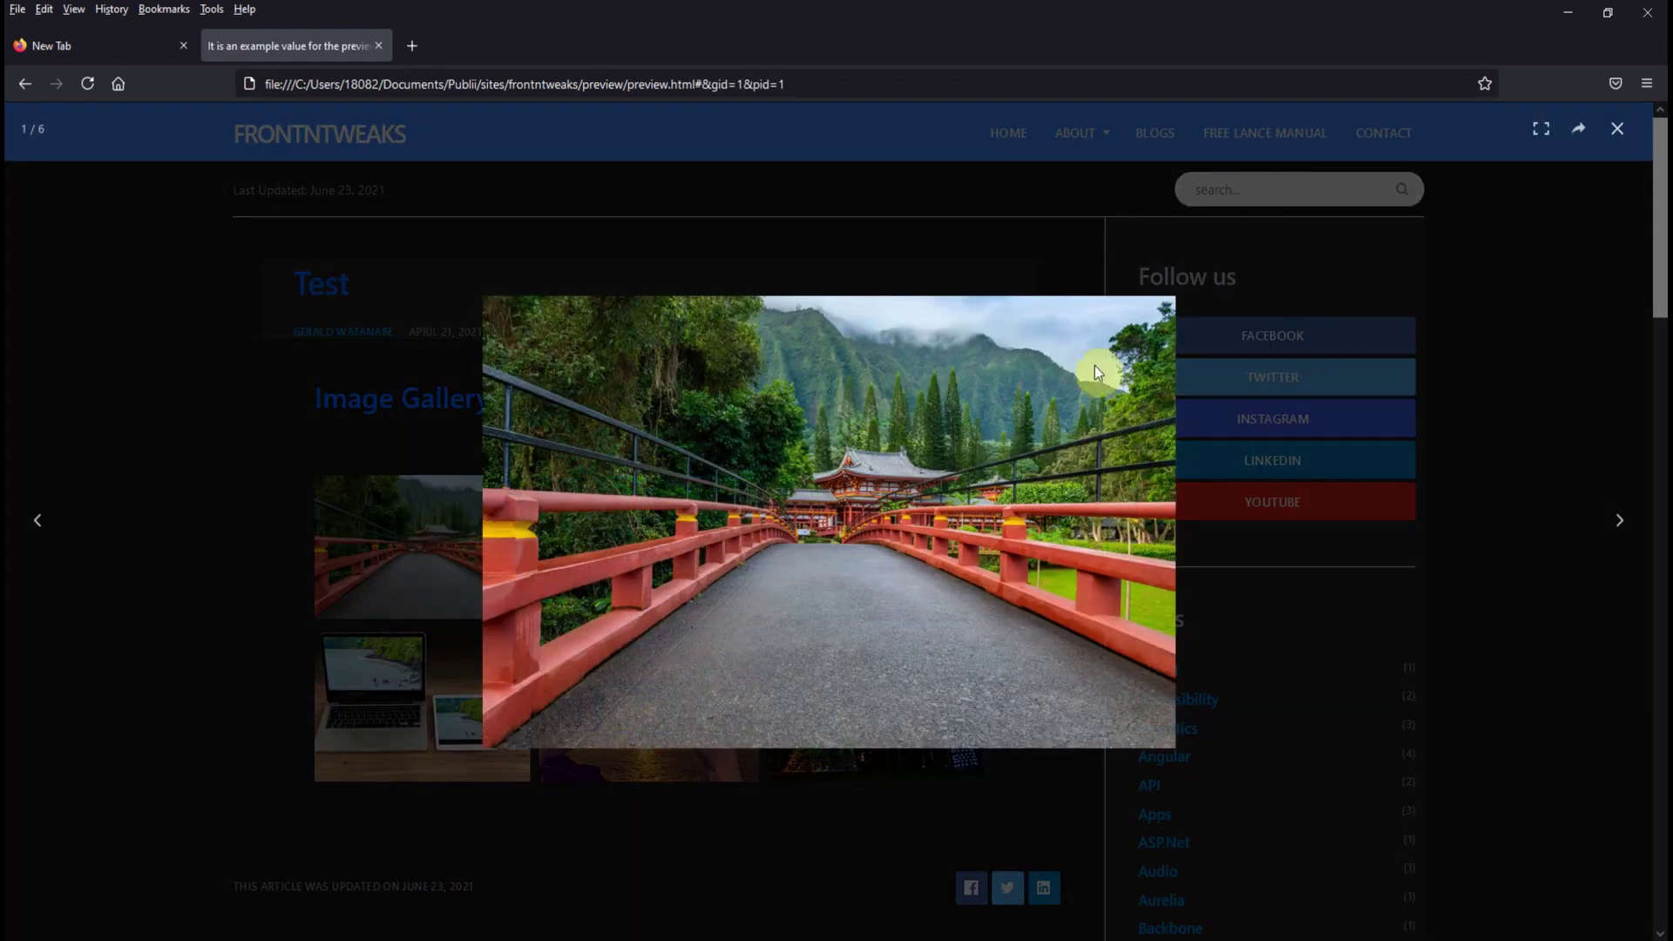